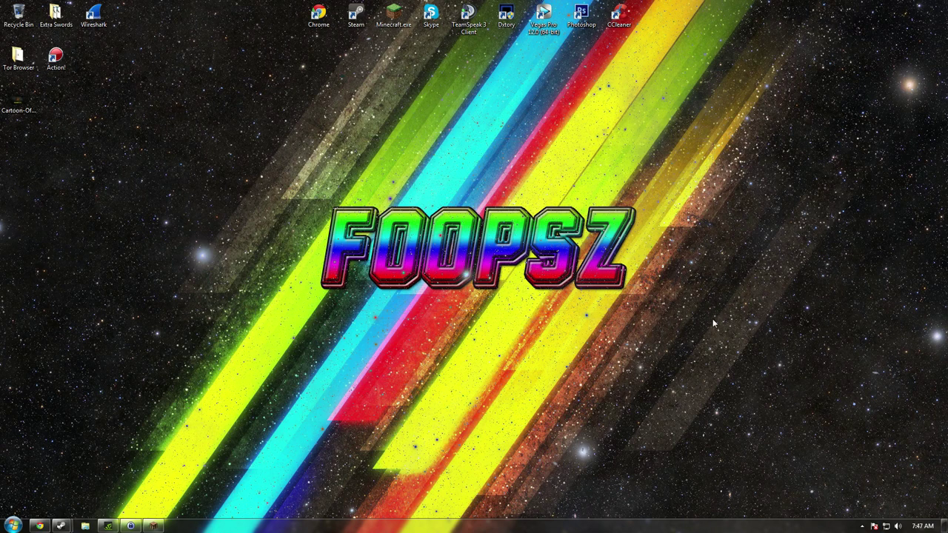
Step: Review the GeForce 337.50 beta driver update summary and the installed driver in GeForce Experience
{"action": "left_click", "coordinate": [108, 526]}
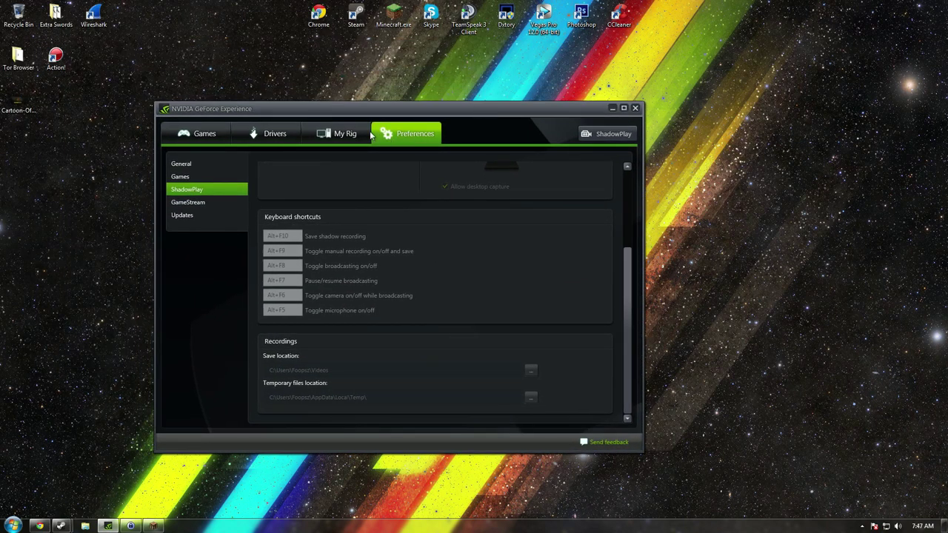
{"action": "left_click", "coordinate": [288, 142]}
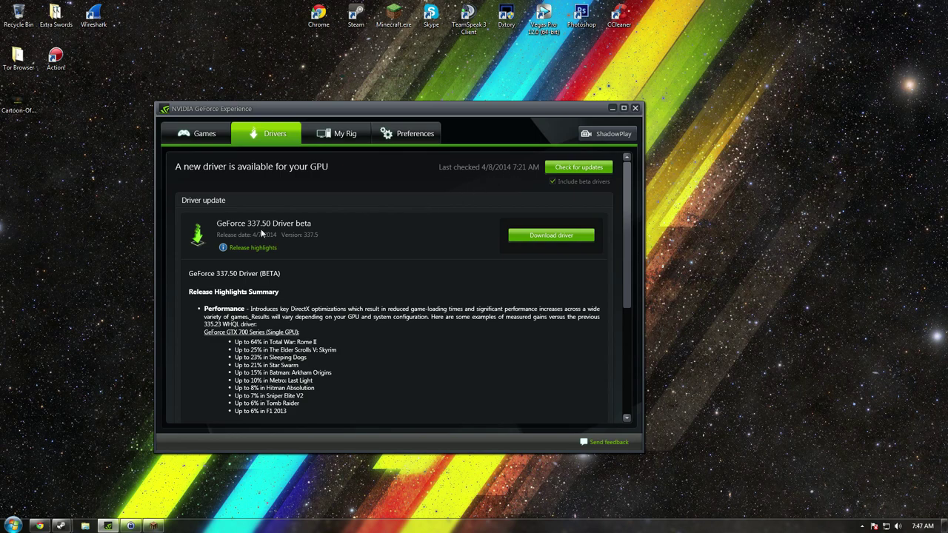
{"action": "scroll", "coordinate": [318, 231], "scroll_direction": "down", "scroll_amount": 4}
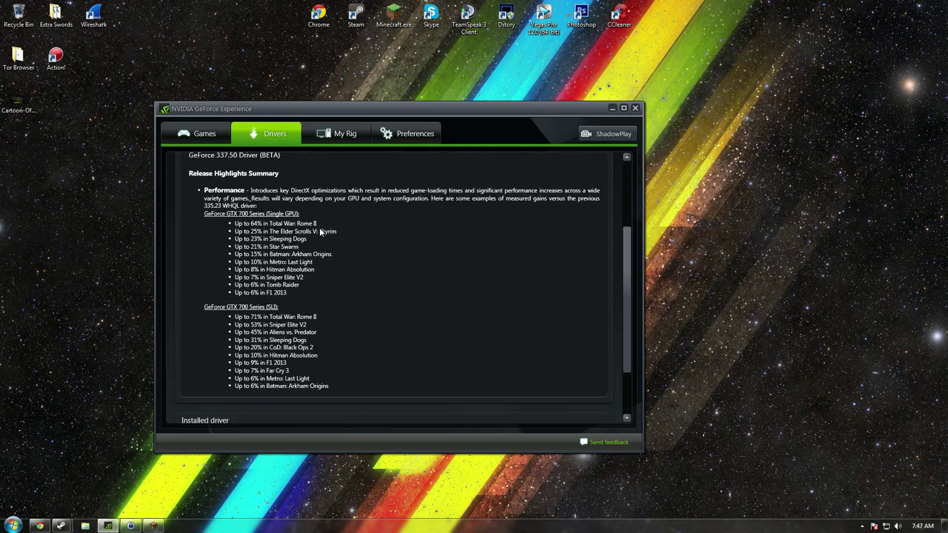
{"action": "scroll", "coordinate": [320, 229], "scroll_direction": "down", "scroll_amount": 4}
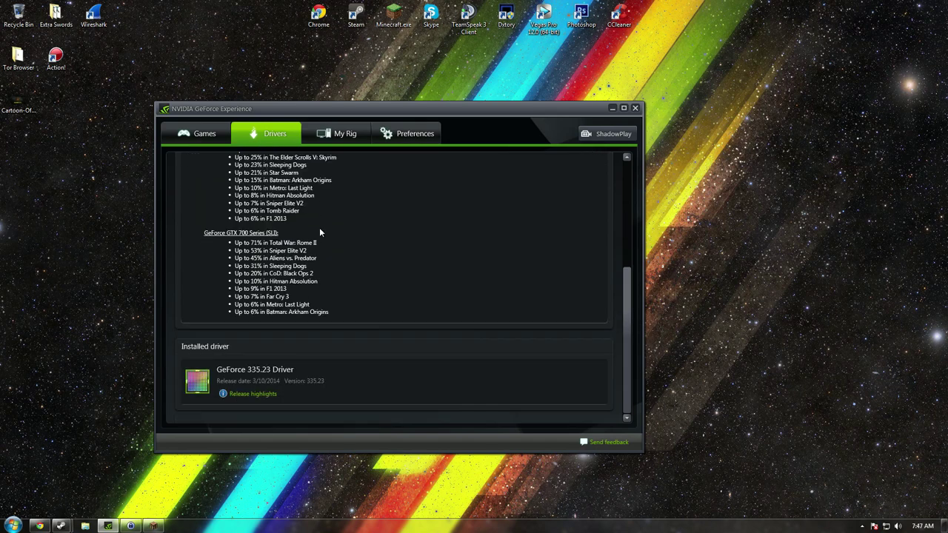
{"action": "scroll", "coordinate": [319, 229], "scroll_direction": "up", "scroll_amount": 6}
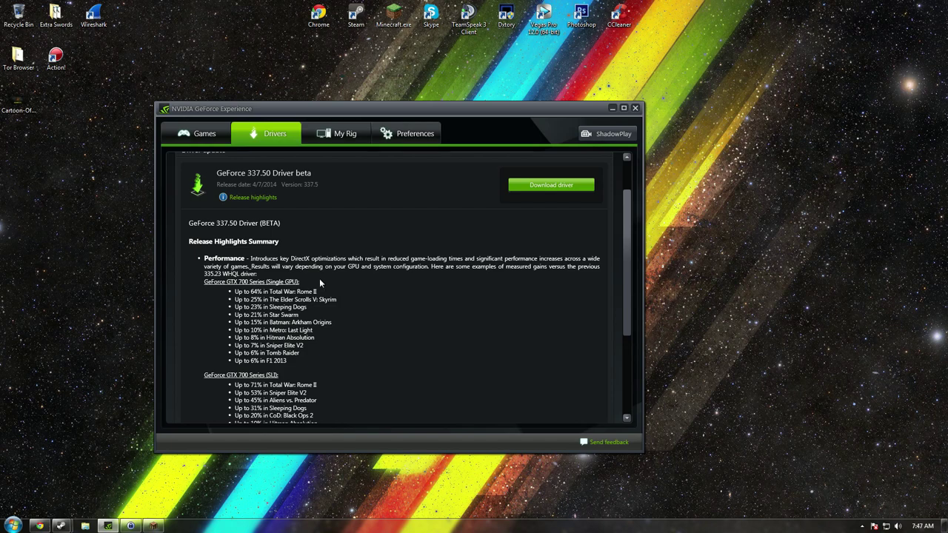
Step: Read through the full release highlights of the GeForce 337.50 beta driver and close them
{"action": "left_click", "coordinate": [252, 197]}
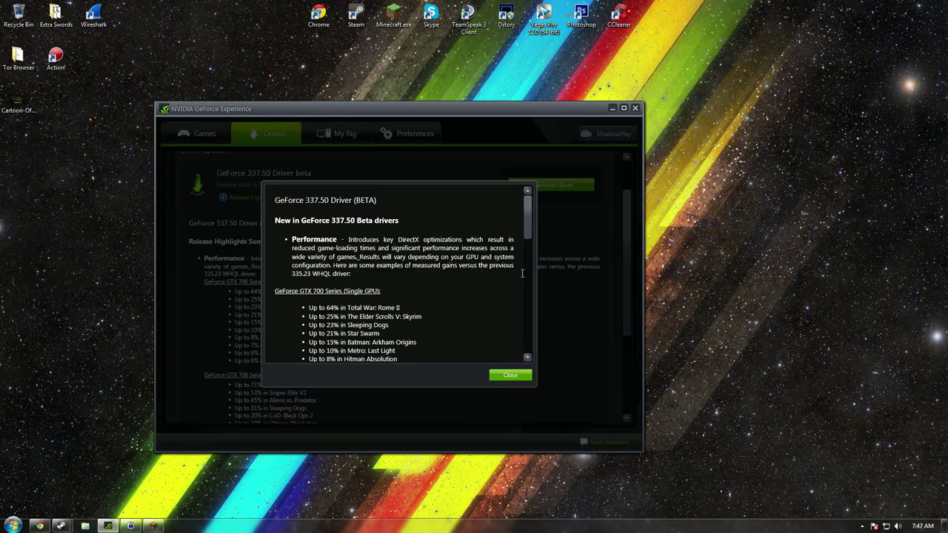
{"action": "left_click_drag", "start_coordinate": [526, 234], "coordinate": [510, 307]}
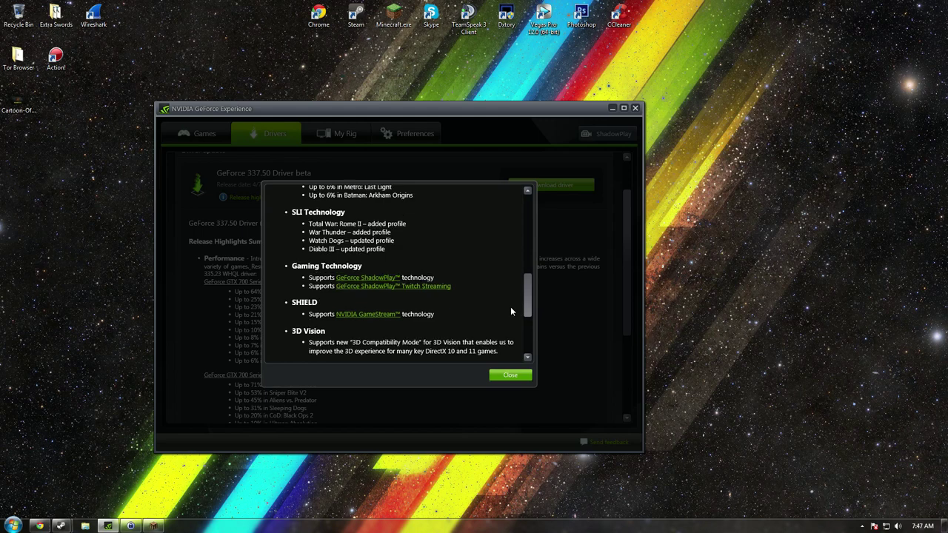
{"action": "left_click_drag", "start_coordinate": [510, 307], "coordinate": [514, 223]}
{"action": "left_click", "coordinate": [519, 376]}
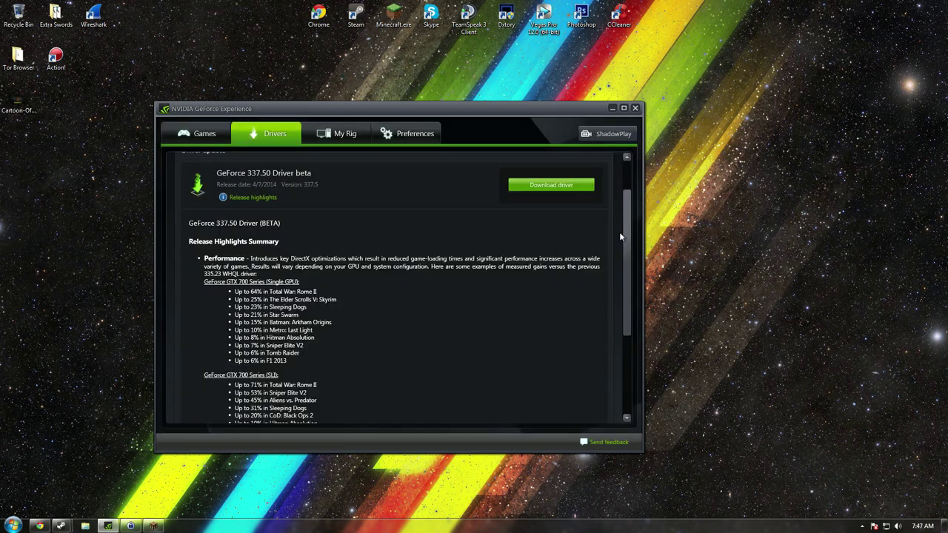
Step: Look through the release highlights of the installed GeForce 335.23 driver and close them
{"action": "scroll", "coordinate": [621, 320], "scroll_direction": "down", "scroll_amount": 5}
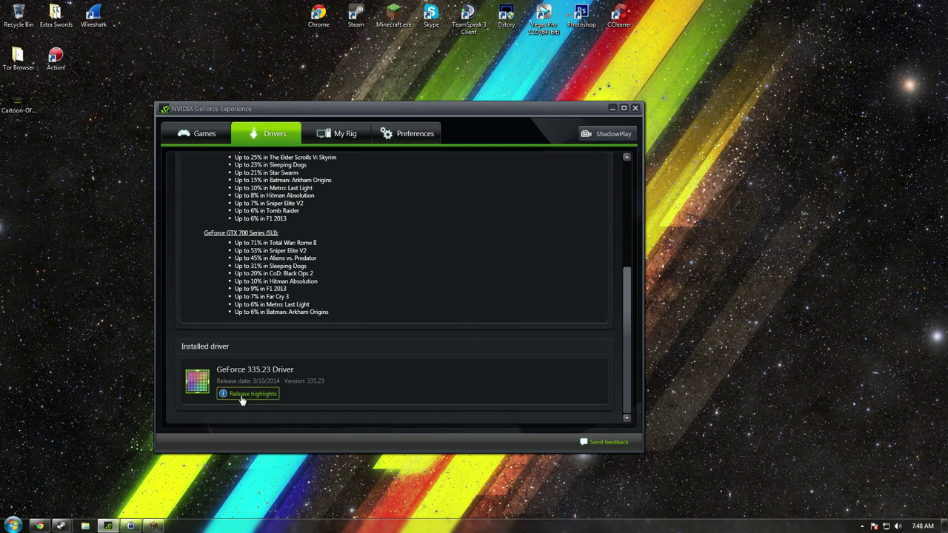
{"action": "left_click", "coordinate": [245, 395]}
{"action": "left_click_drag", "start_coordinate": [529, 239], "coordinate": [527, 324]}
{"action": "left_click", "coordinate": [512, 374]}
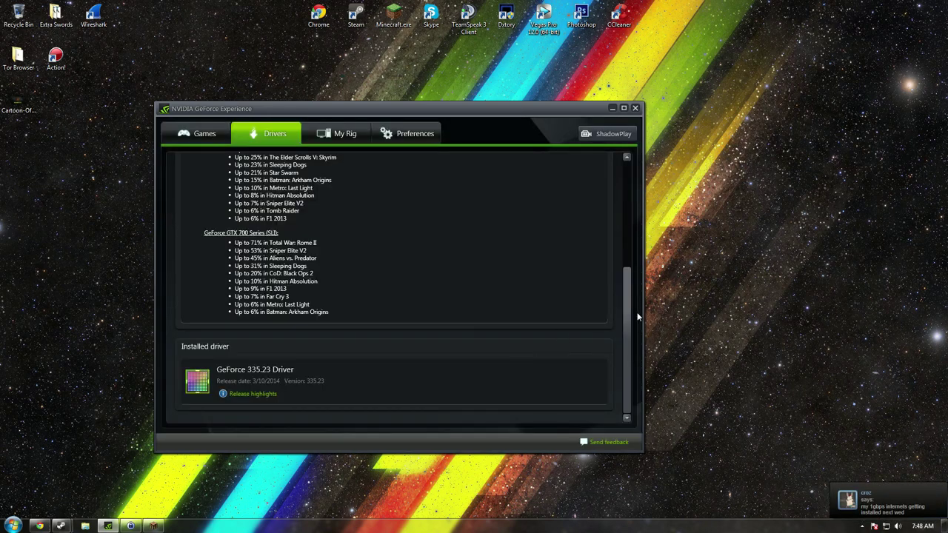
{"action": "left_click_drag", "start_coordinate": [636, 317], "coordinate": [637, 193]}
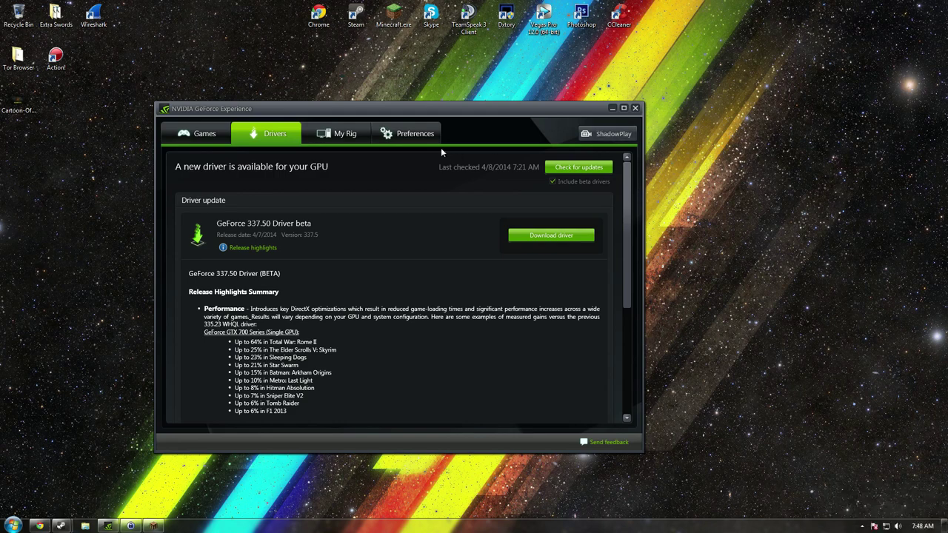
Step: Examine the ShadowPlay preferences, including overlays, desktop capture, keyboard shortcuts and recording locations, and minimize the window
{"action": "left_click", "coordinate": [424, 132]}
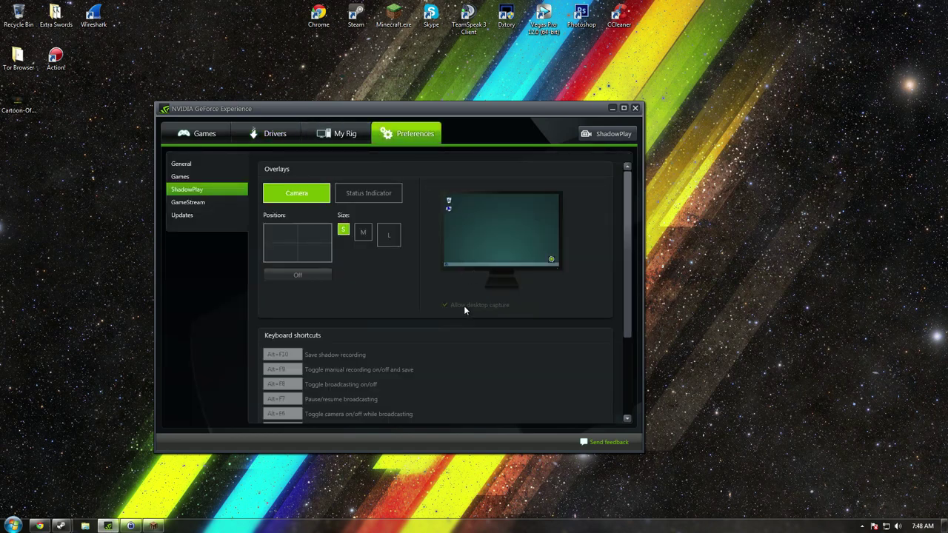
{"action": "left_click_drag", "start_coordinate": [488, 107], "coordinate": [546, 82]}
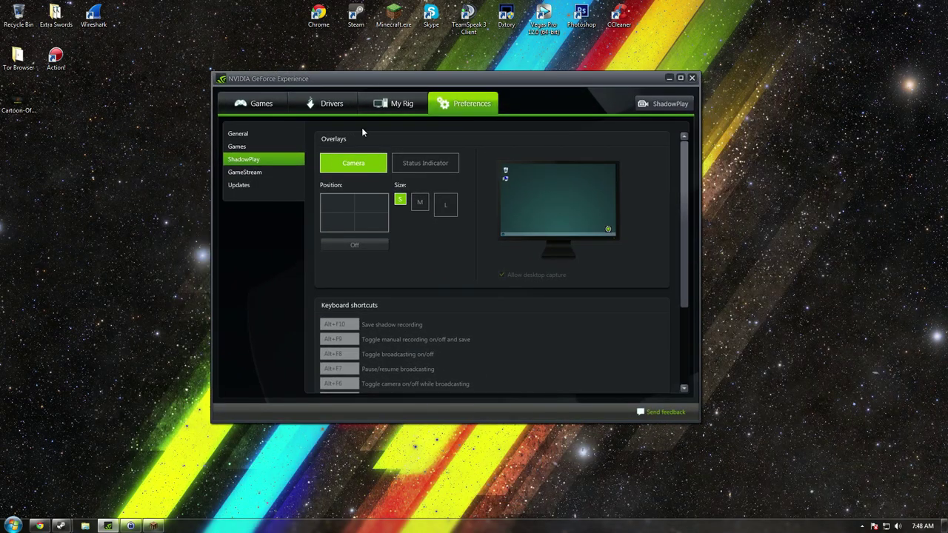
{"action": "scroll", "coordinate": [435, 182], "scroll_direction": "down", "scroll_amount": 4}
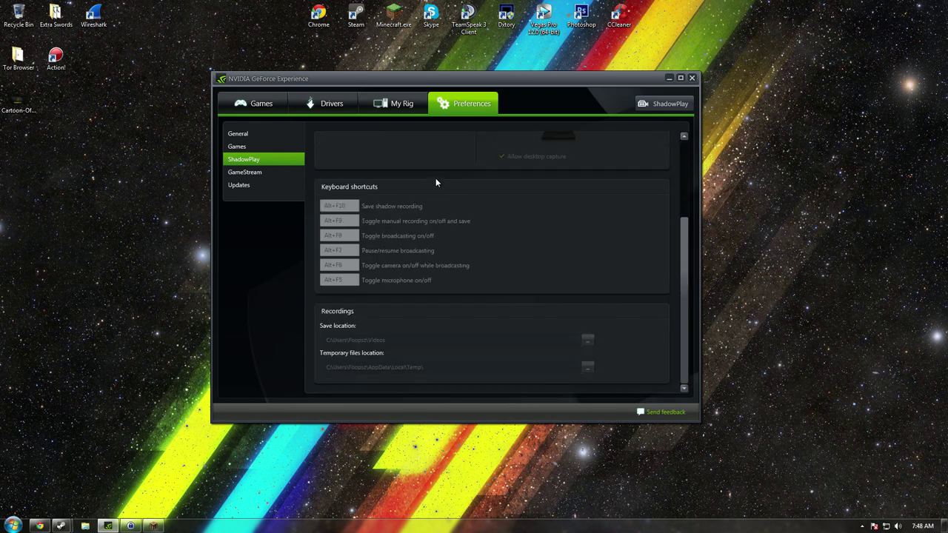
{"action": "scroll", "coordinate": [435, 183], "scroll_direction": "up", "scroll_amount": 3}
{"action": "left_click", "coordinate": [668, 79]}
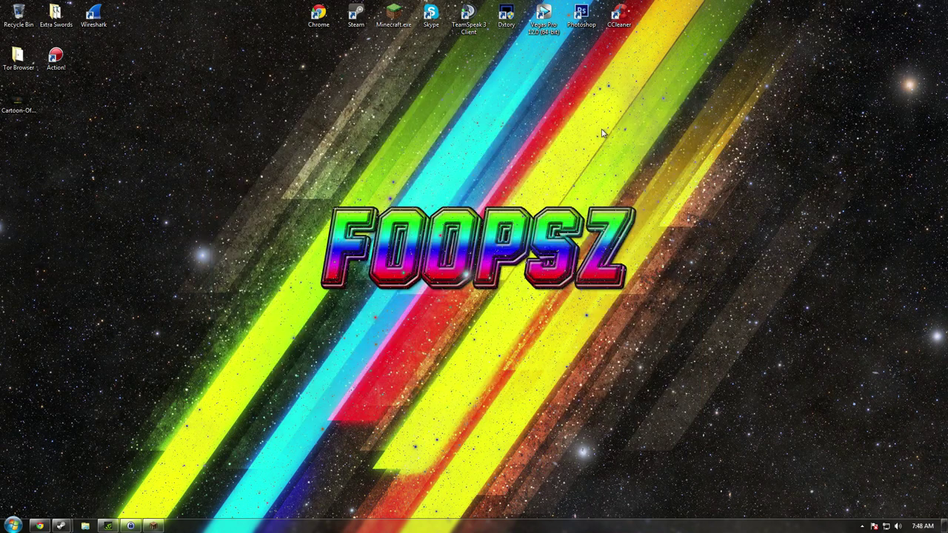
Step: Switch to Minecraft, join the Badlion multiplayer server and walk through the Potion PvP warp portal
{"action": "left_click", "coordinate": [152, 525]}
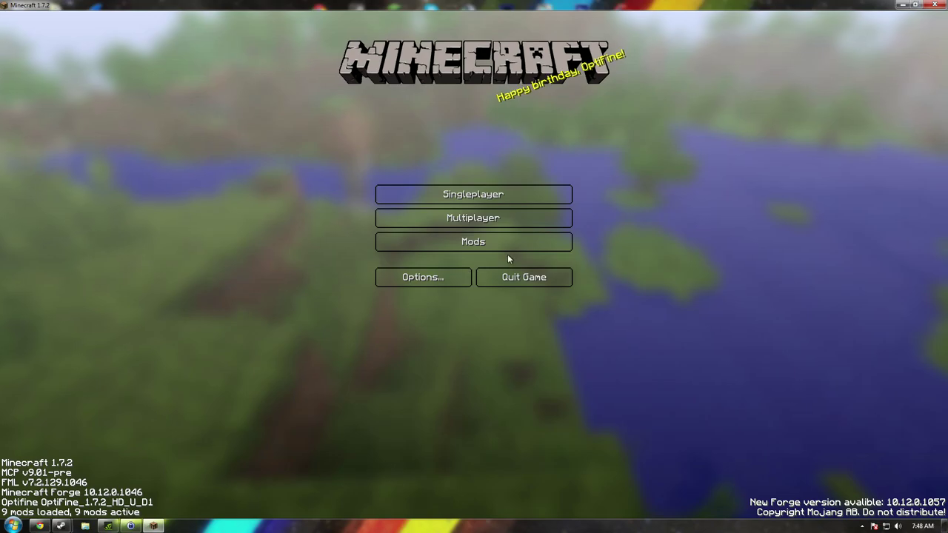
{"action": "left_click", "coordinate": [429, 217]}
{"action": "double_click", "coordinate": [385, 105]}
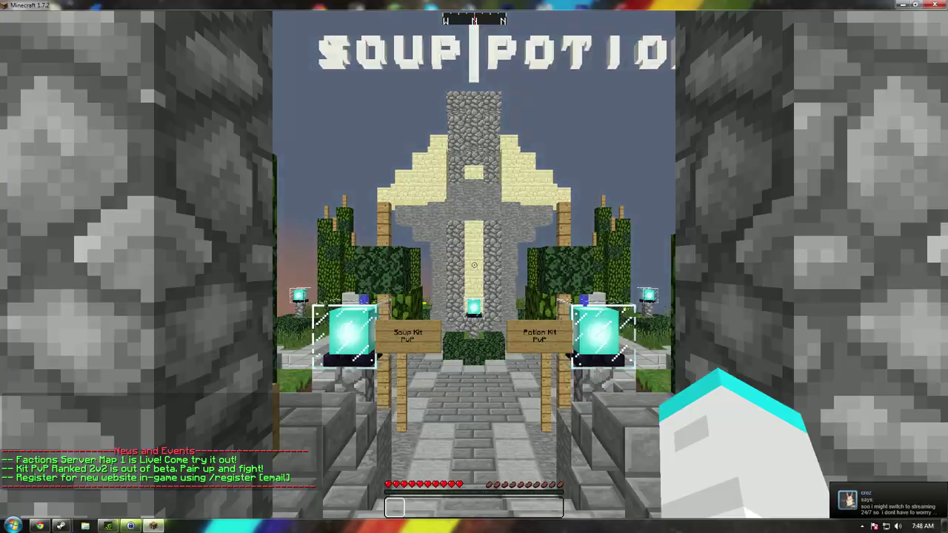
{"action": "key", "text": "w"}
{"action": "key", "text": "w"}
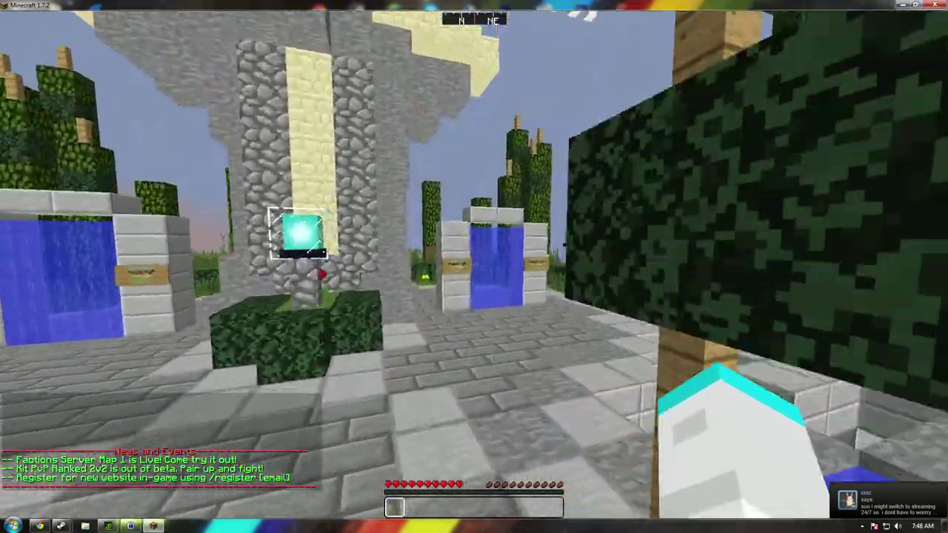
{"action": "key", "text": "w"}
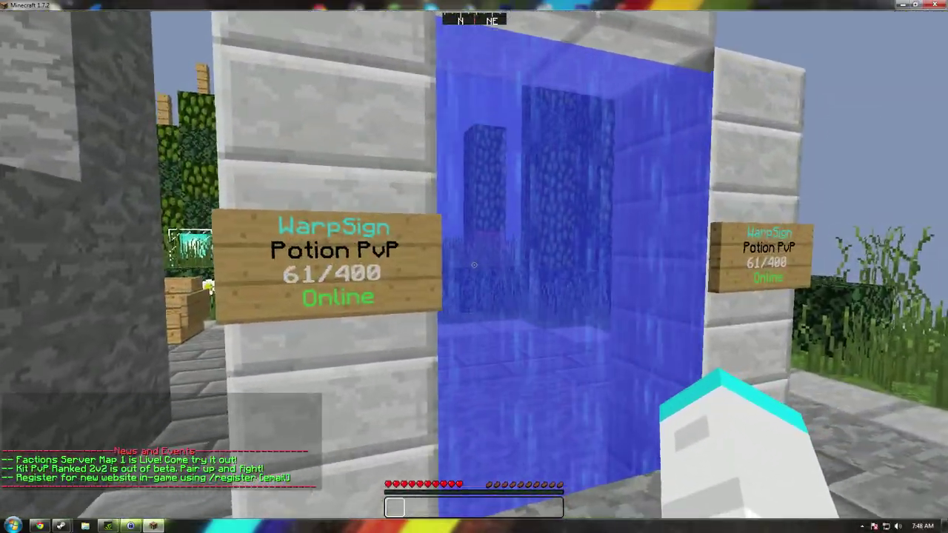
{"action": "key", "text": "w"}
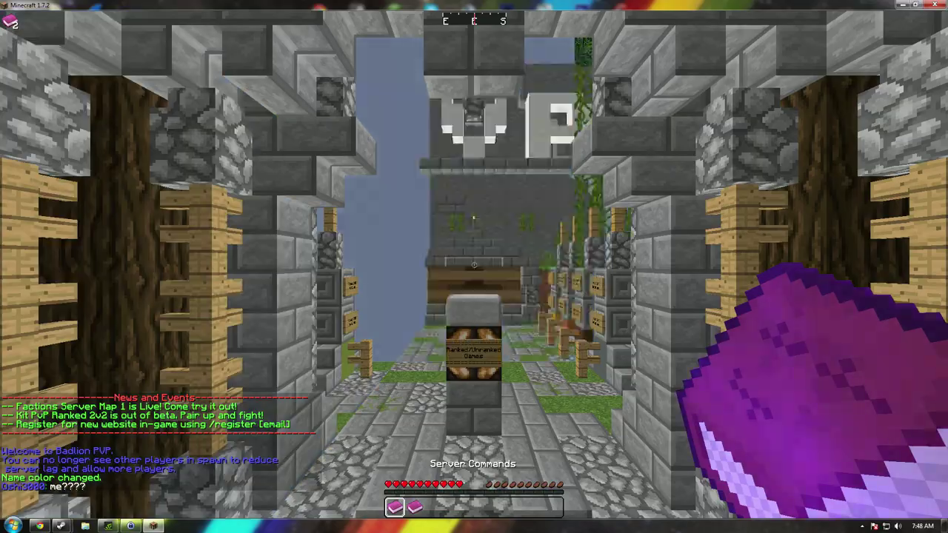
Step: Explore the Potion PvP spawn area around the kit creation wall and the grassy hillside
{"action": "key", "text": "4"}
{"action": "key", "text": "w"}
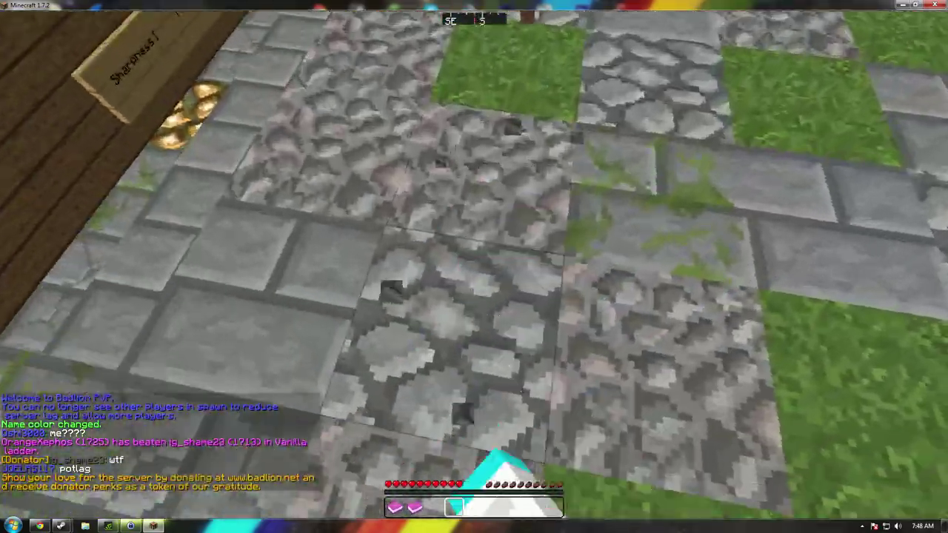
{"action": "key", "text": "e"}
{"action": "key", "text": "e"}
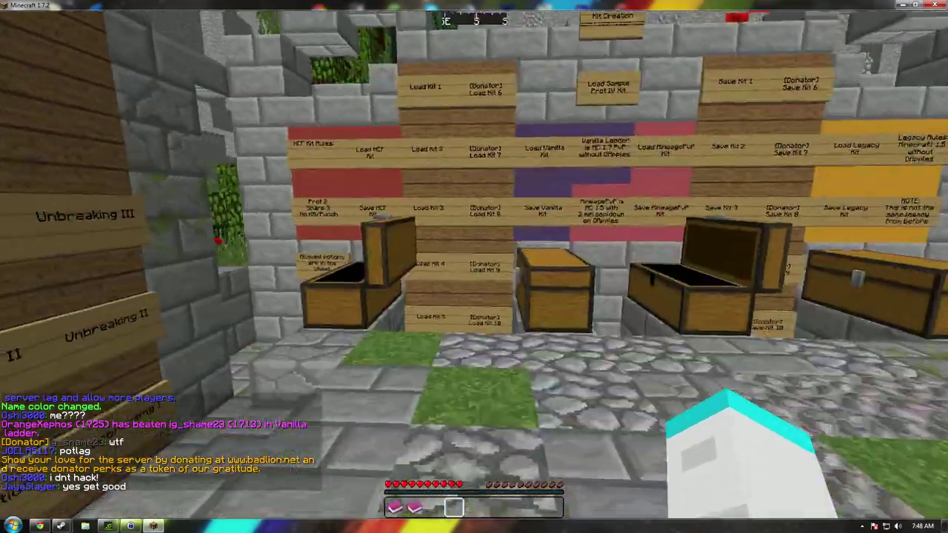
{"action": "key", "text": "w"}
{"action": "key", "text": "w"}
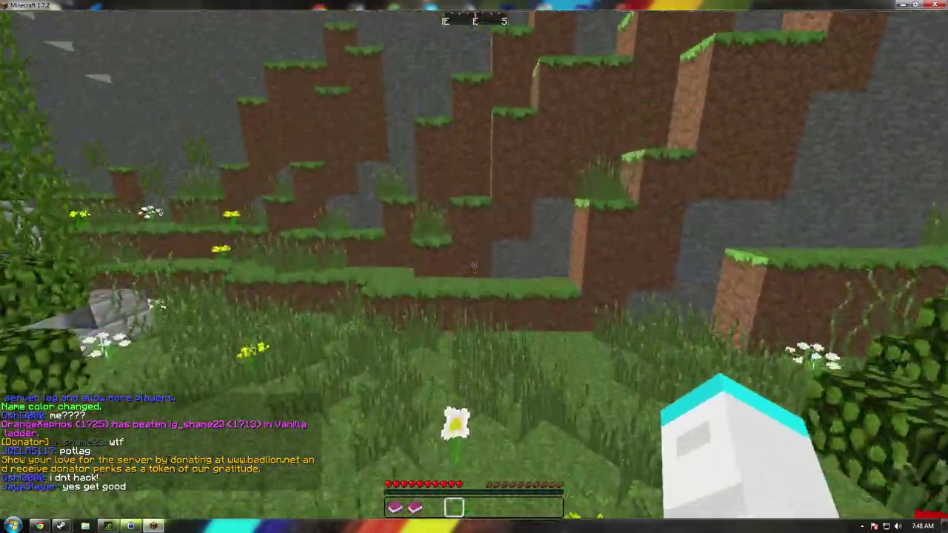
{"action": "key", "text": "w"}
{"action": "key", "text": "t"}
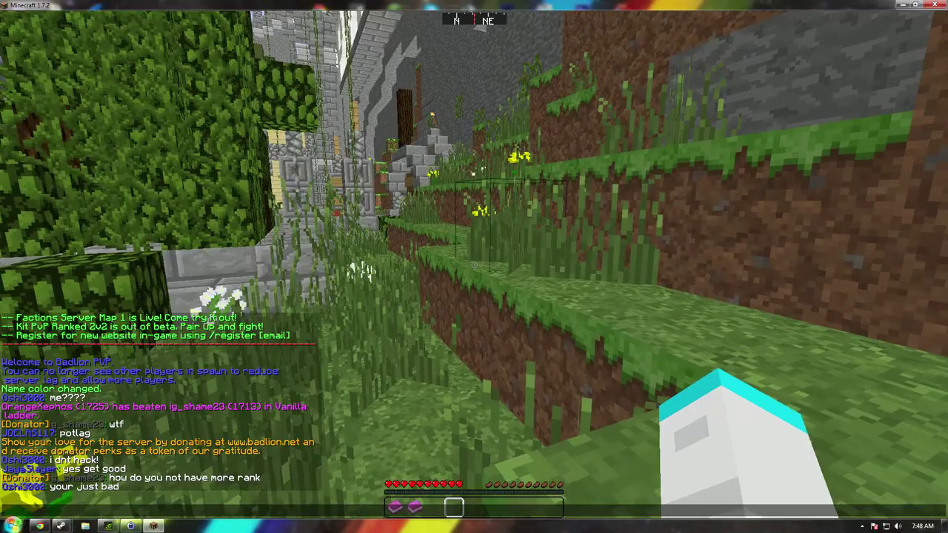
{"action": "key", "text": "Escape"}
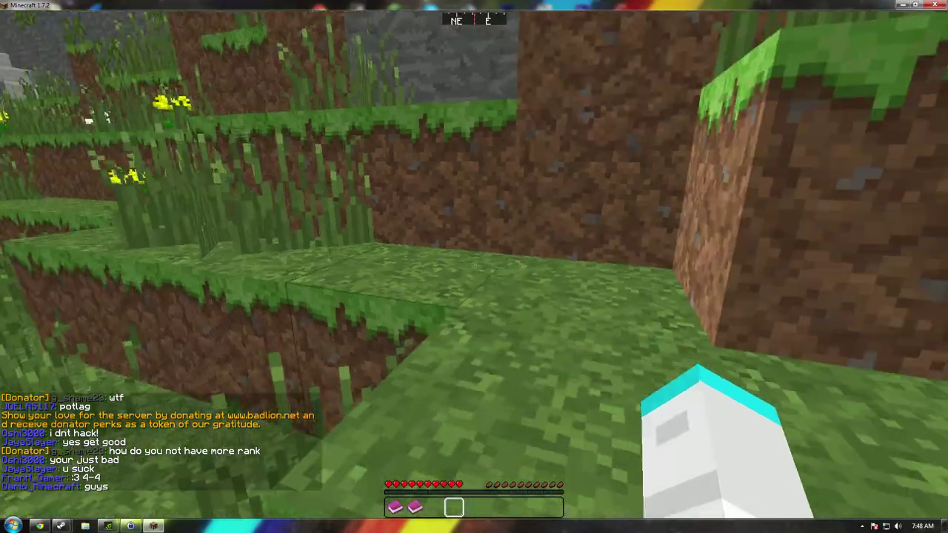
{"action": "key", "text": "t"}
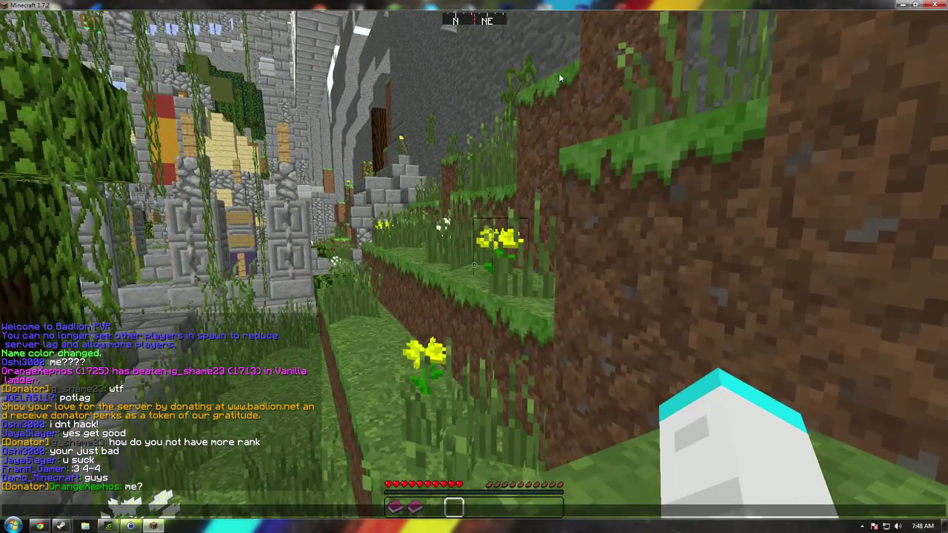
Step: Switch to Vegas Pro and open Desktop 04.08.2014 - 07.36.01.01.mp4 without matching the project video settings to the media
{"action": "left_click", "coordinate": [896, 4]}
{"action": "double_click", "coordinate": [549, 24]}
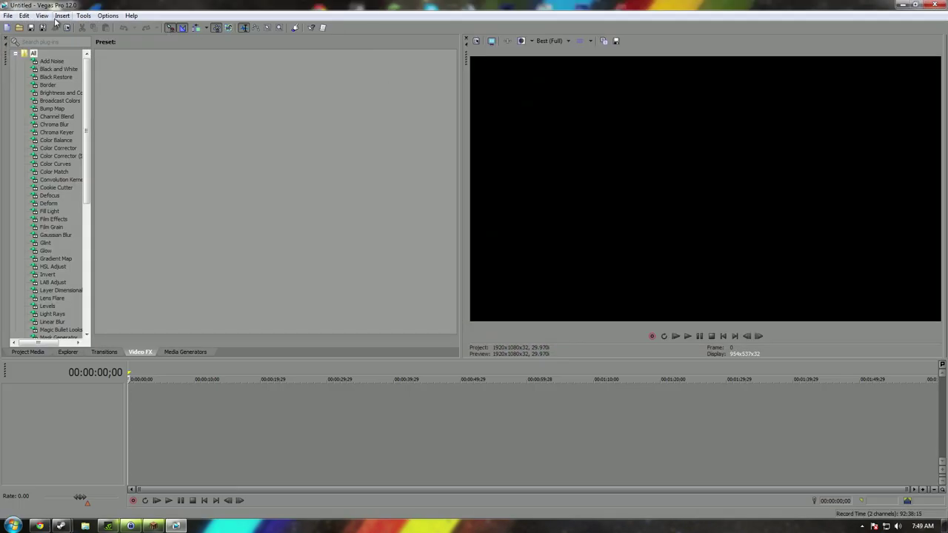
{"action": "left_click", "coordinate": [18, 28]}
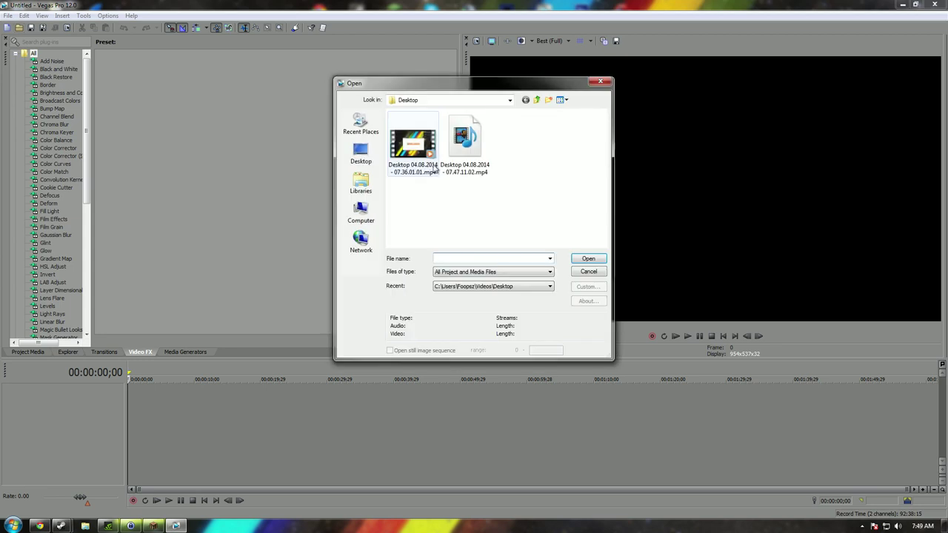
{"action": "double_click", "coordinate": [408, 144]}
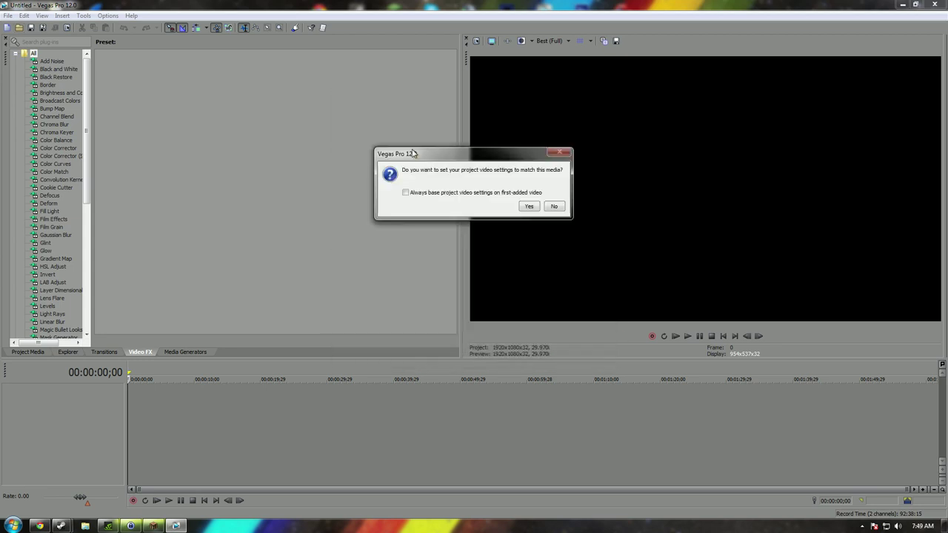
{"action": "left_click", "coordinate": [552, 206]}
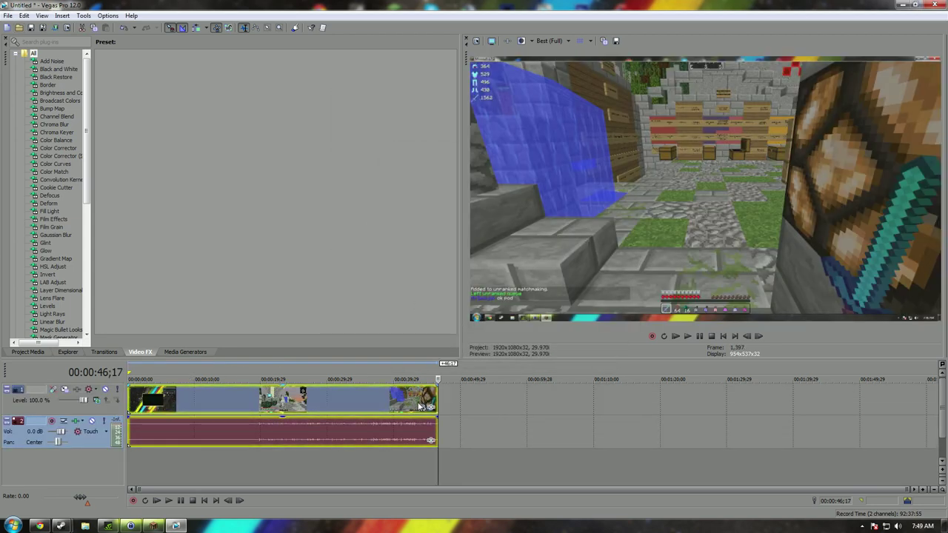
Step: Preview the recorded clip at several points along the timeline, including 00:00:03;26 and 00:00:24;25
{"action": "left_click", "coordinate": [322, 372]}
{"action": "left_click", "coordinate": [154, 373]}
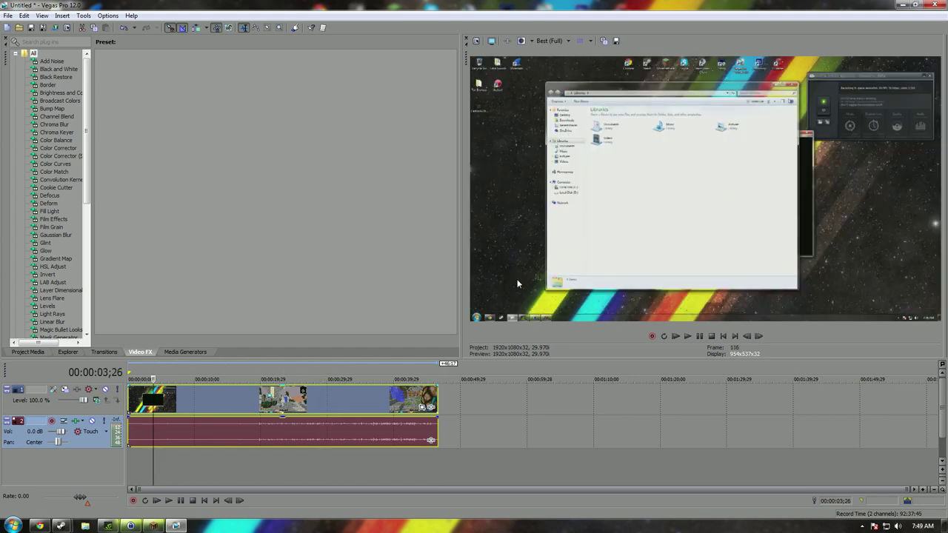
{"action": "left_click", "coordinate": [293, 372]}
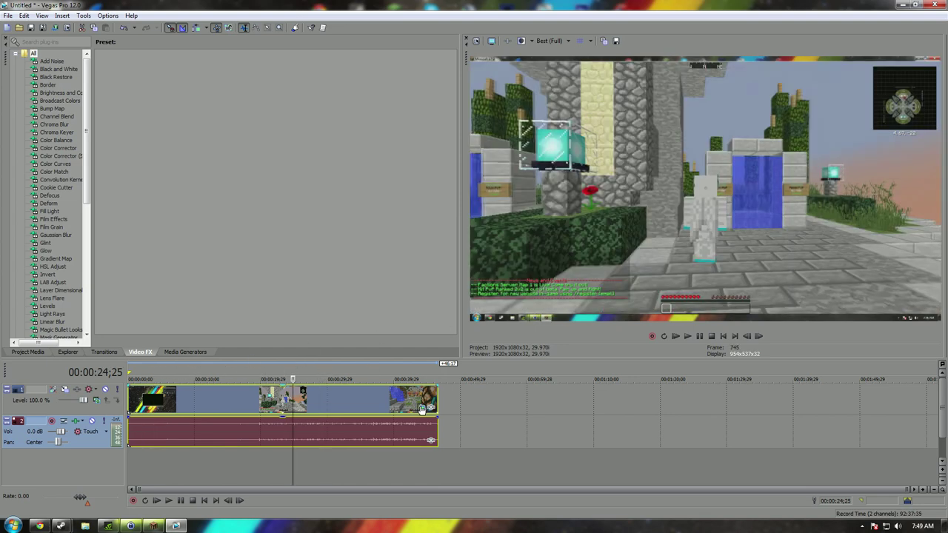
Step: Crop the video event to a height of about 1,020.9 at full width with Event Pan/Crop
{"action": "left_click", "coordinate": [420, 408]}
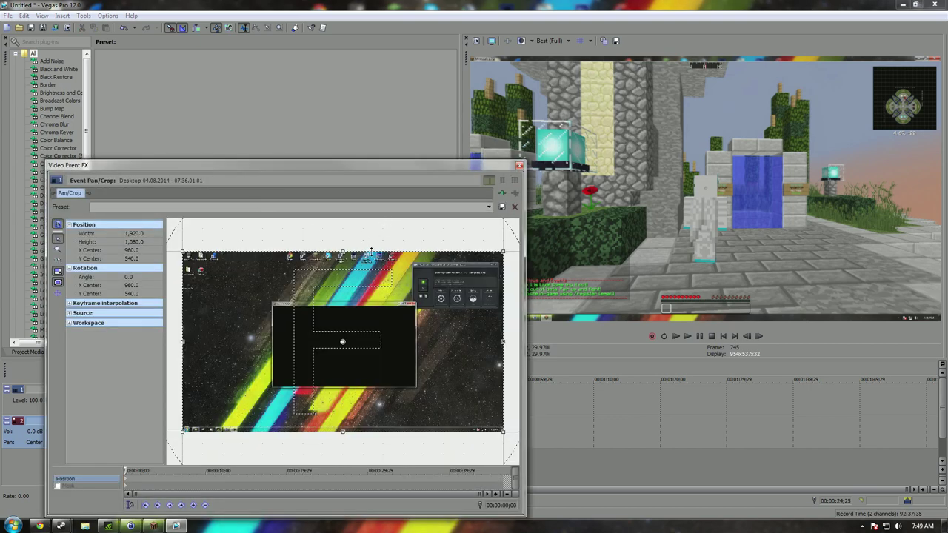
{"action": "left_click_drag", "start_coordinate": [341, 251], "coordinate": [341, 256]}
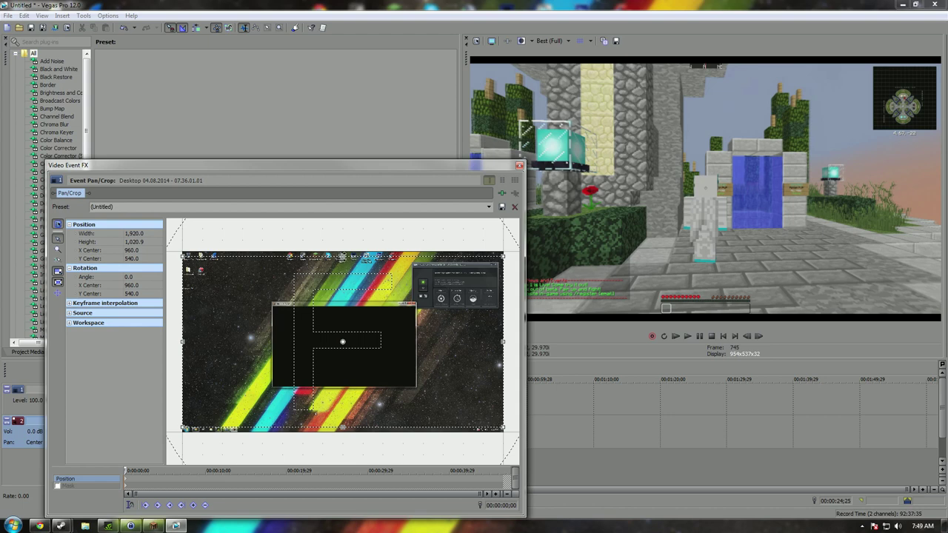
{"action": "left_click", "coordinate": [519, 166]}
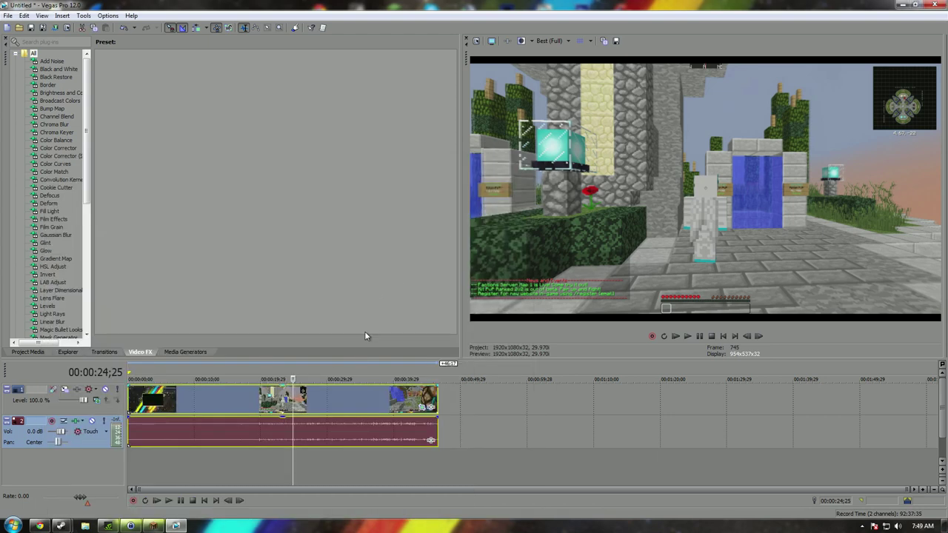
Step: Enlarge the video preview area and crop the video event to a height of about 1,003.2 with Event Pan/Crop
{"action": "left_click", "coordinate": [295, 374]}
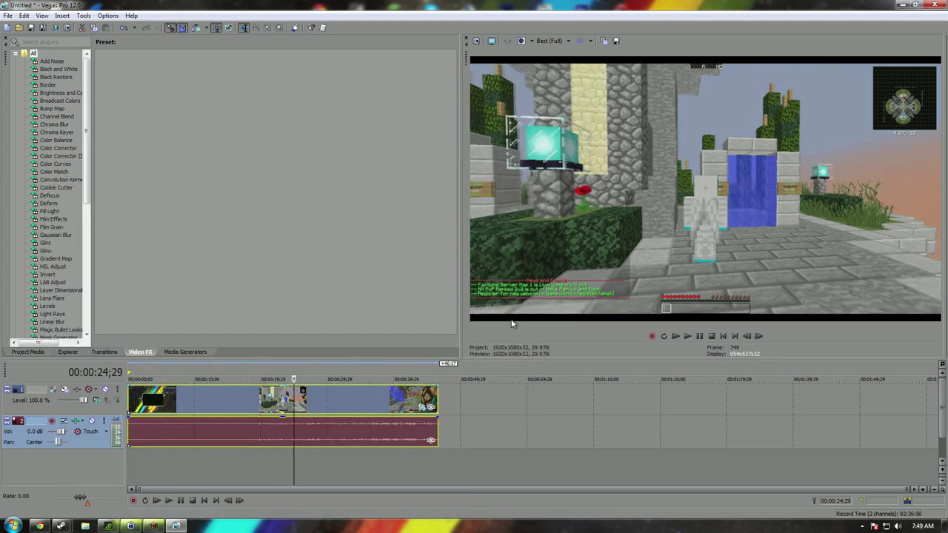
{"action": "left_click_drag", "start_coordinate": [460, 77], "coordinate": [184, 81]}
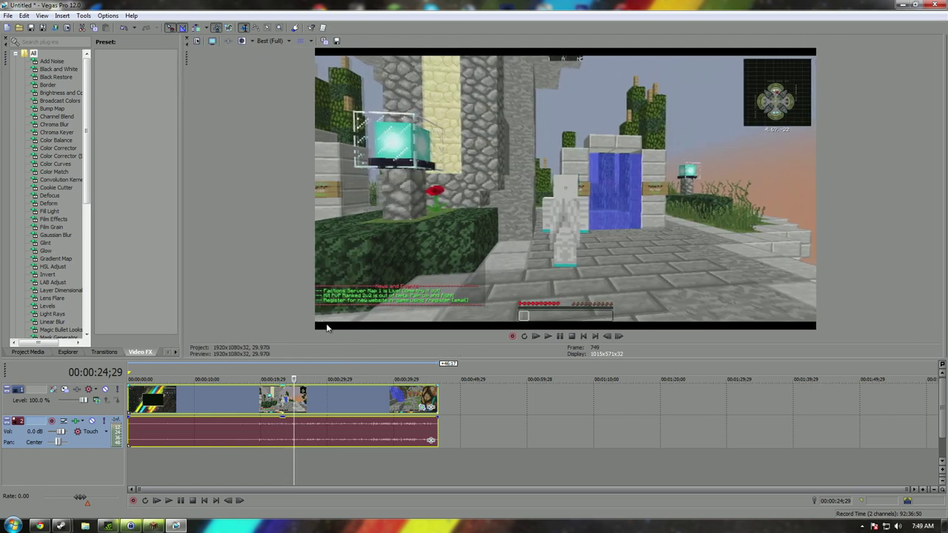
{"action": "left_click", "coordinate": [430, 407]}
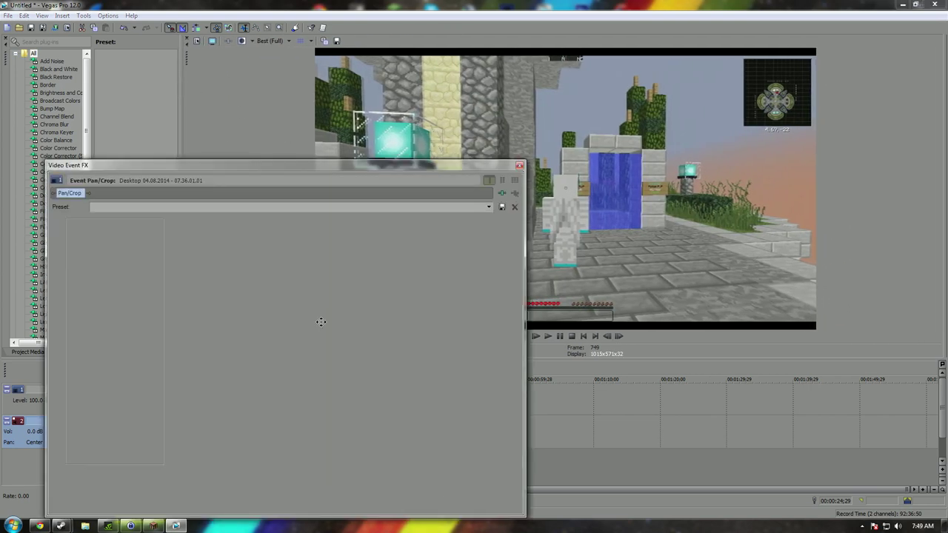
{"action": "left_click_drag", "start_coordinate": [343, 430], "coordinate": [342, 427]}
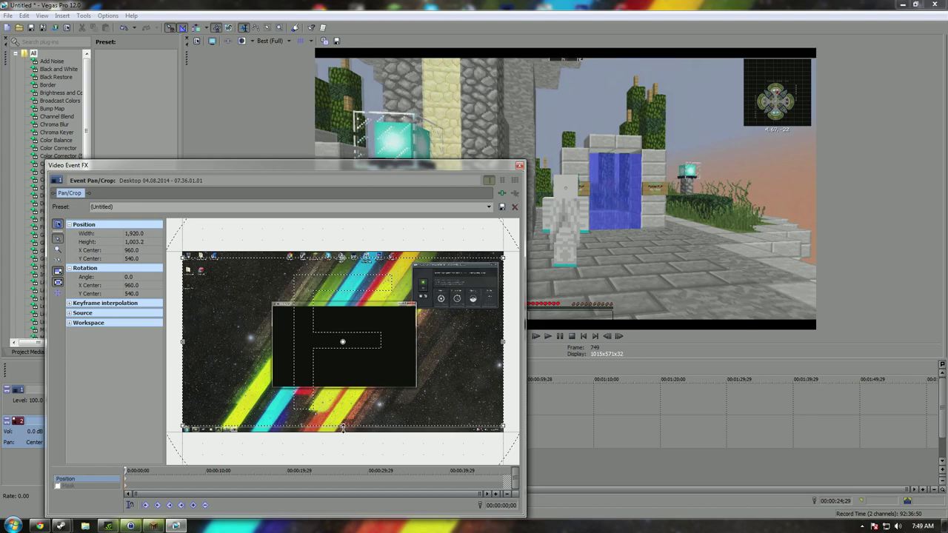
{"action": "left_click", "coordinate": [519, 165]}
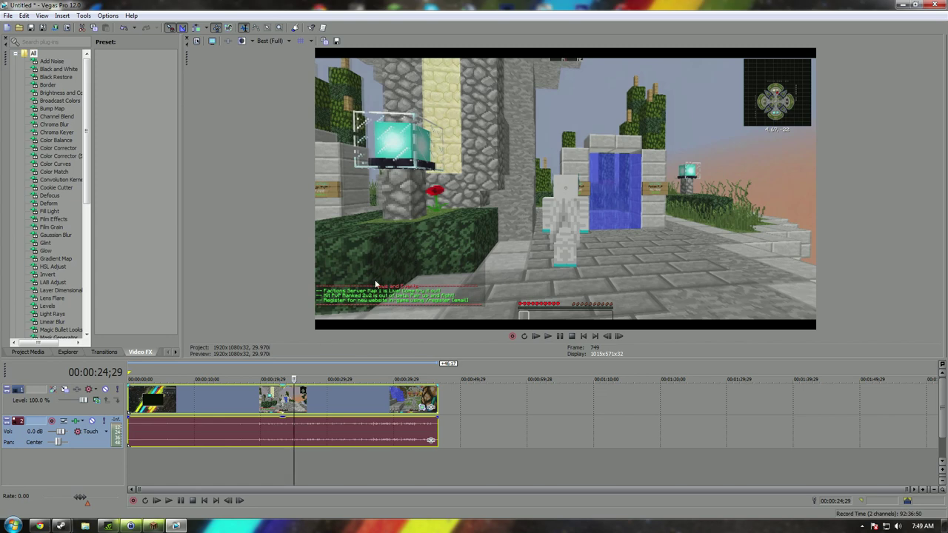
Step: Play the clip from 00:00:24;29 and apply the Minecraft ShadowPlay! crop preset to the video event
{"action": "left_click", "coordinate": [170, 501]}
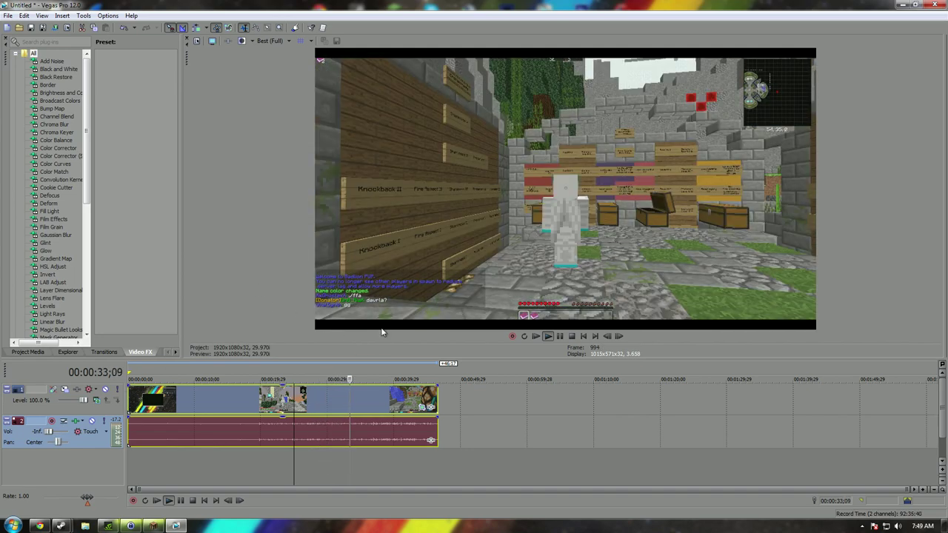
{"action": "left_click", "coordinate": [422, 408]}
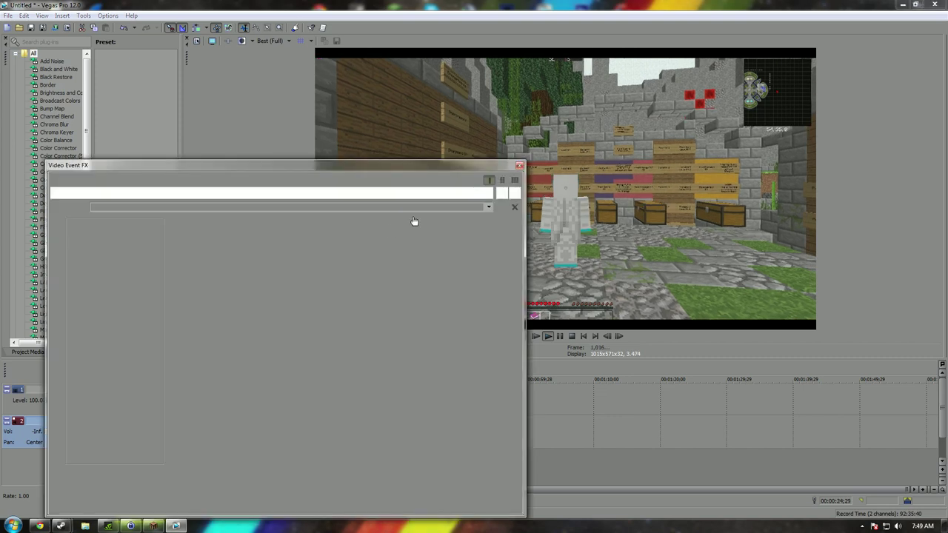
{"action": "left_click", "coordinate": [488, 206]}
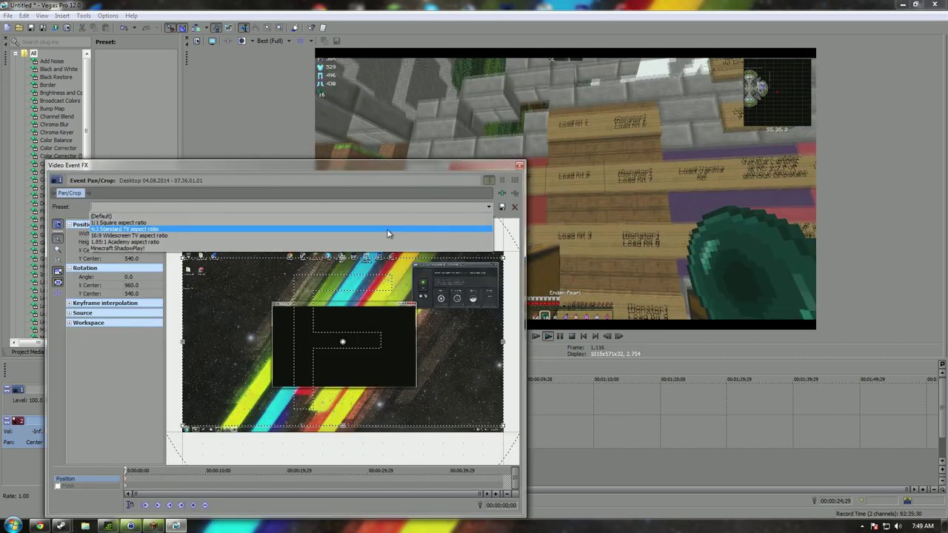
{"action": "left_click", "coordinate": [373, 249]}
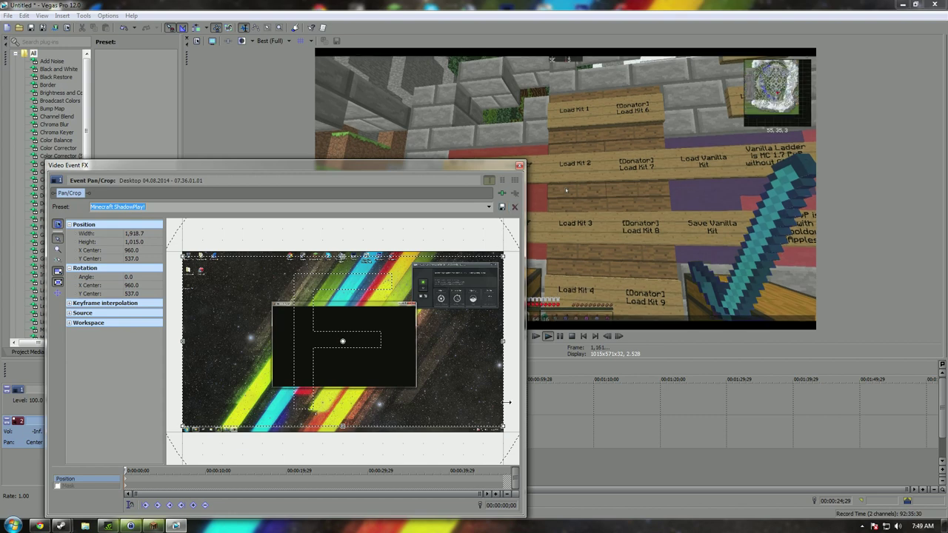
{"action": "left_click", "coordinate": [519, 169]}
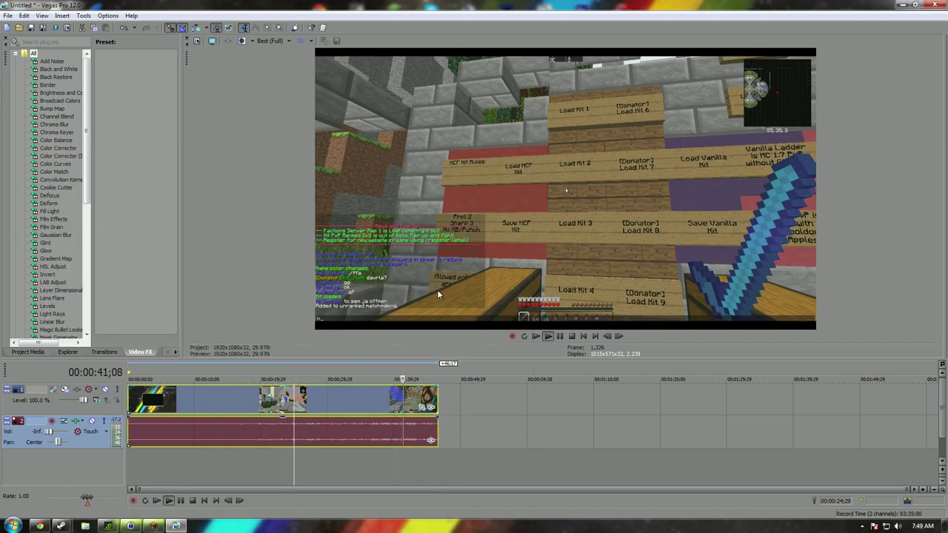
Step: Replay a later part of the clip and enlarge the event's crop region to about 1,929.9 by 1,020.9
{"action": "left_click", "coordinate": [313, 371]}
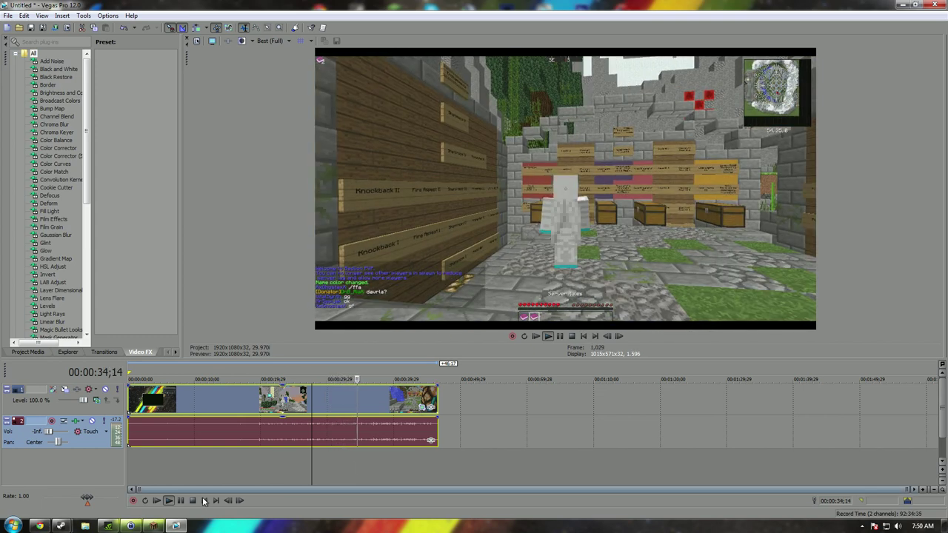
{"action": "left_click", "coordinate": [422, 406]}
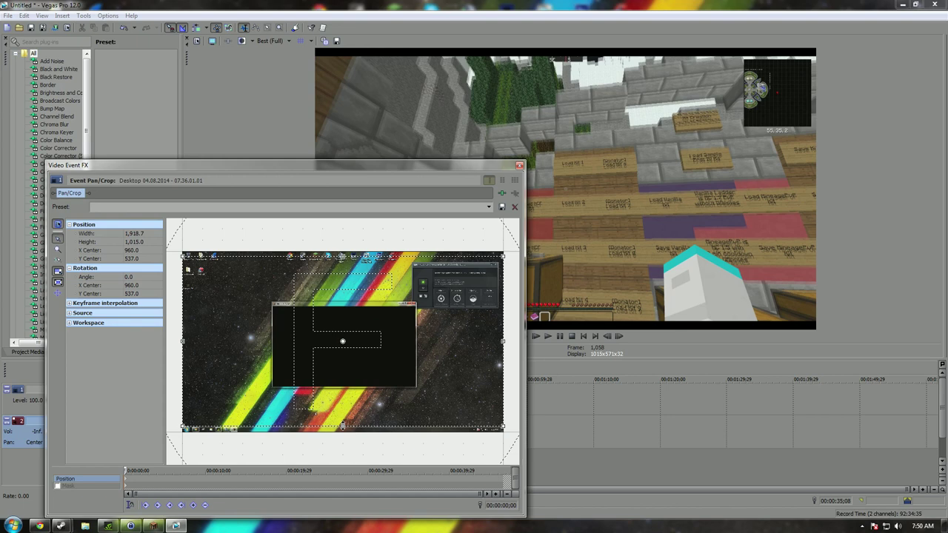
{"action": "left_click_drag", "start_coordinate": [342, 426], "coordinate": [343, 427]}
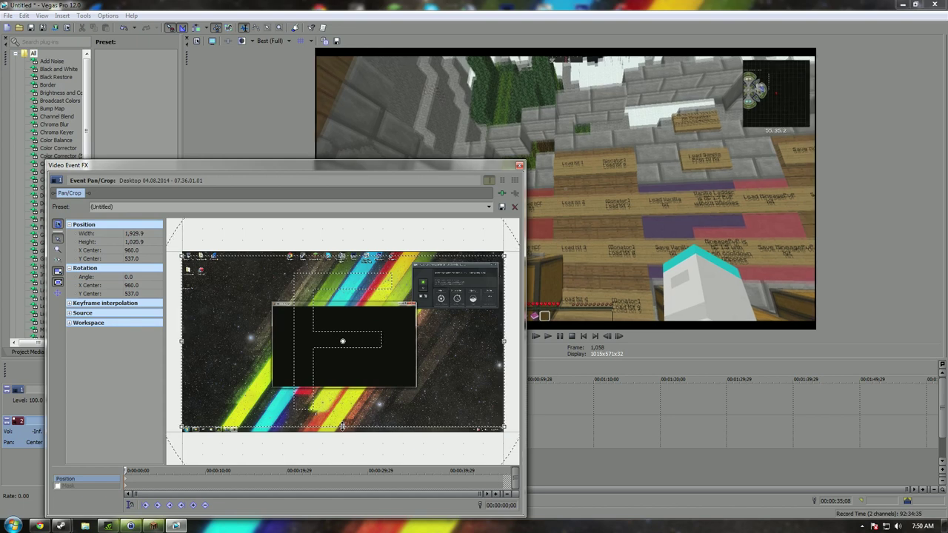
{"action": "left_click_drag", "start_coordinate": [353, 178], "coordinate": [947, 170]}
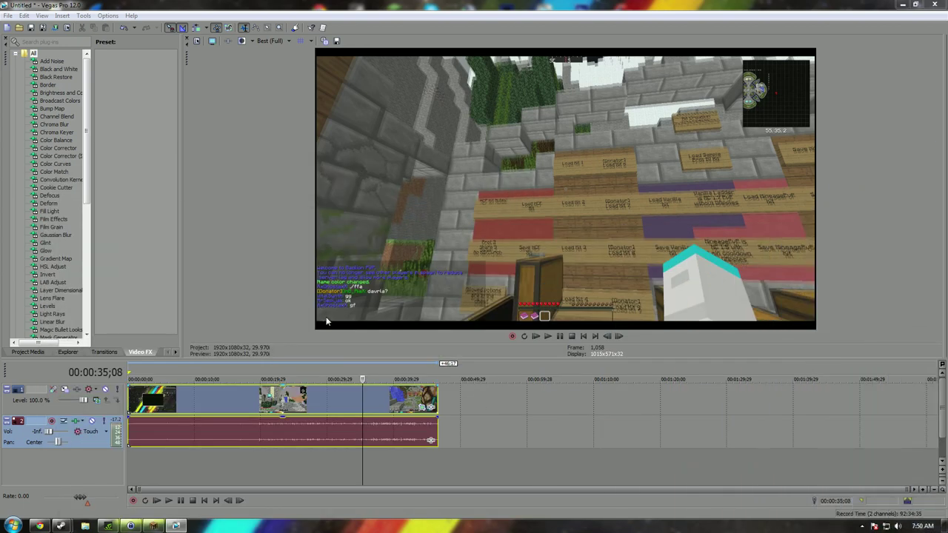
Step: Switch to Minecraft, open the in-game chat to show the windowed game above the taskbar, and minimize the game
{"action": "left_click", "coordinate": [153, 526]}
{"action": "key", "text": "t"}
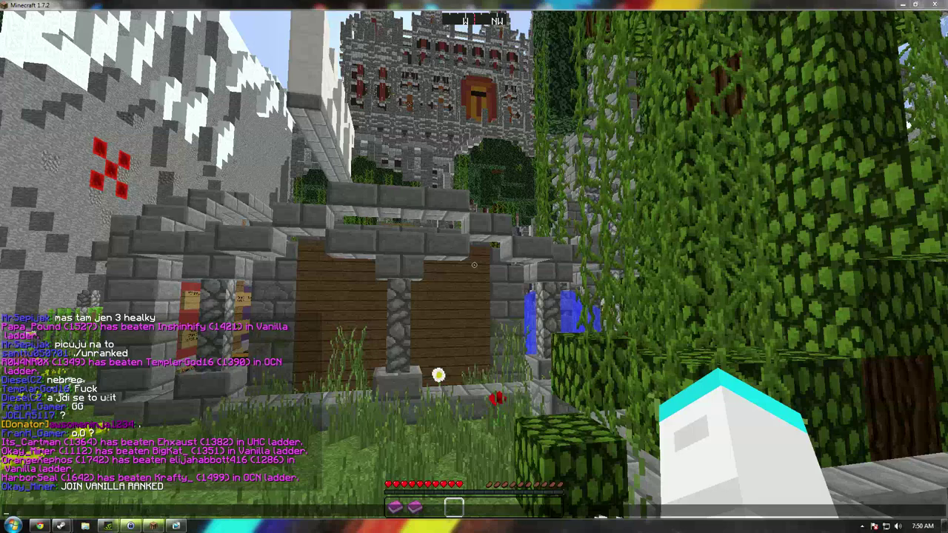
{"action": "left_click", "coordinate": [902, 5]}
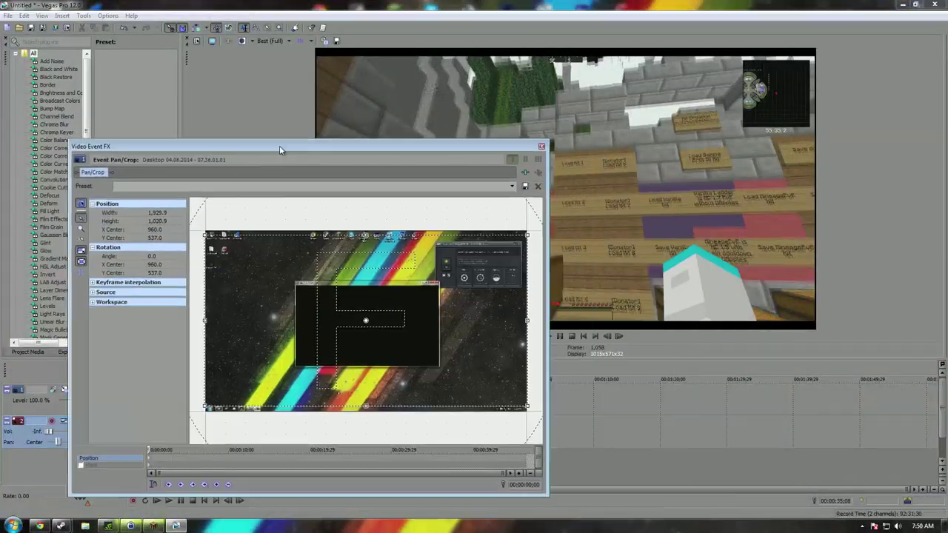
Step: Reduce the event's crop region to about 1,918.7 by 1,015.0 and close the Event Pan/Crop window
{"action": "mouse_move", "coordinate": [280, 150]}
{"action": "left_mouse_down"}
{"action": "mouse_move", "coordinate": [232, 121]}
{"action": "mouse_move", "coordinate": [274, 158]}
{"action": "left_mouse_up"}
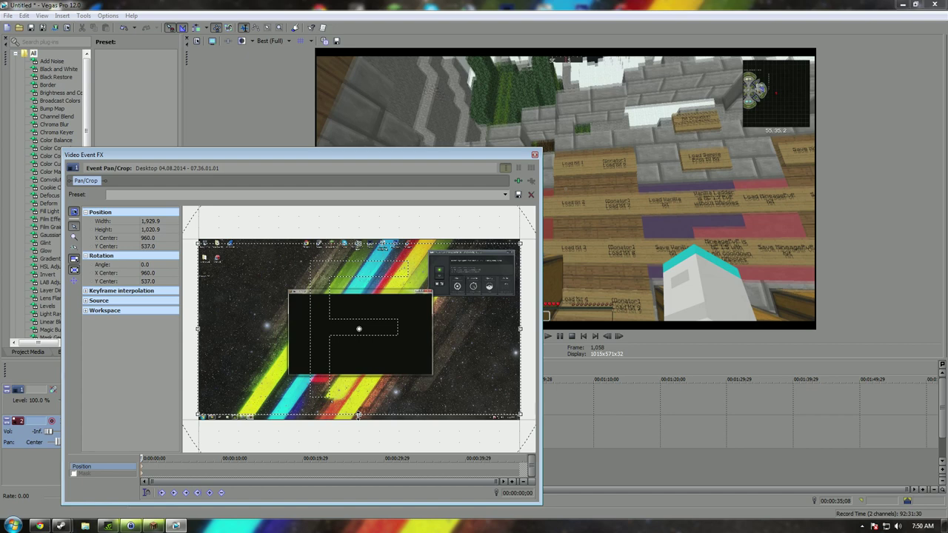
{"action": "left_click_drag", "start_coordinate": [359, 415], "coordinate": [358, 414]}
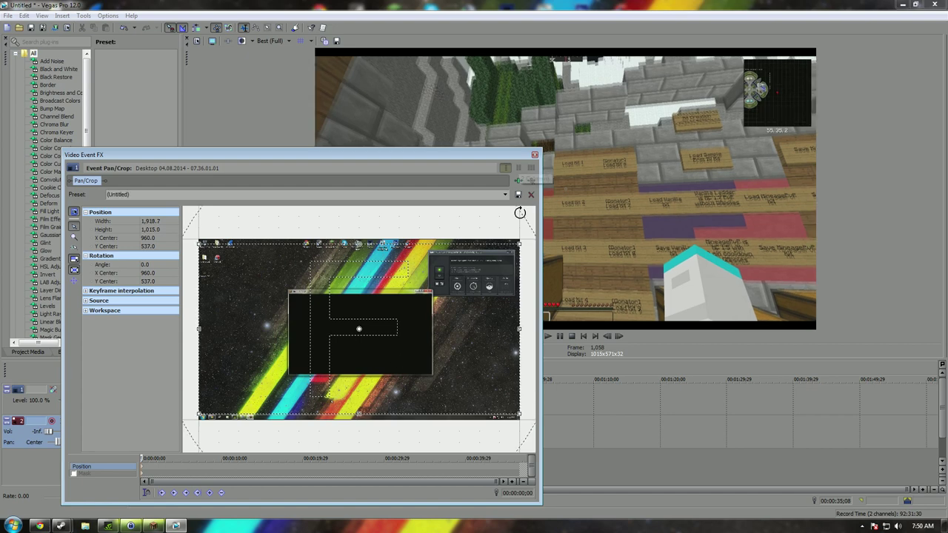
{"action": "left_click_drag", "start_coordinate": [519, 328], "coordinate": [520, 327]}
{"action": "left_click_drag", "start_coordinate": [511, 155], "coordinate": [491, 168]}
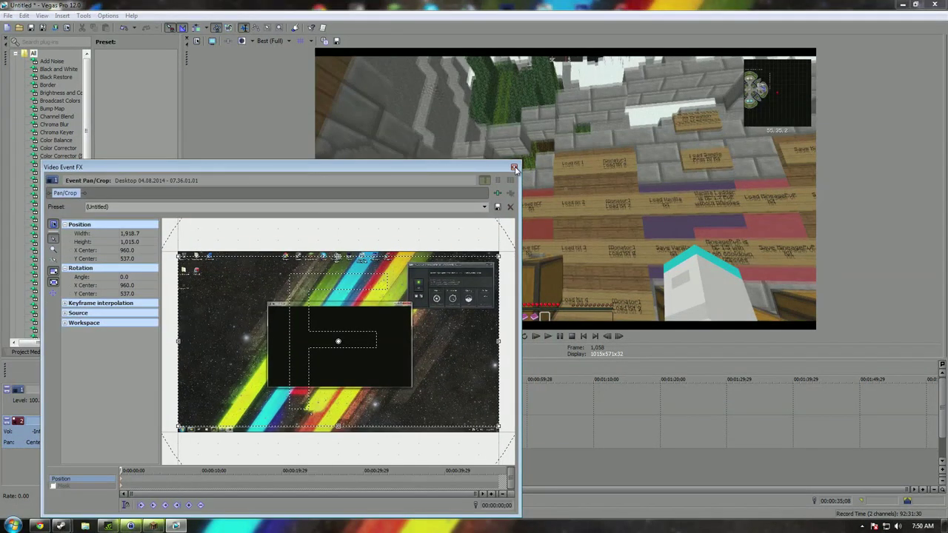
{"action": "left_click", "coordinate": [515, 168]}
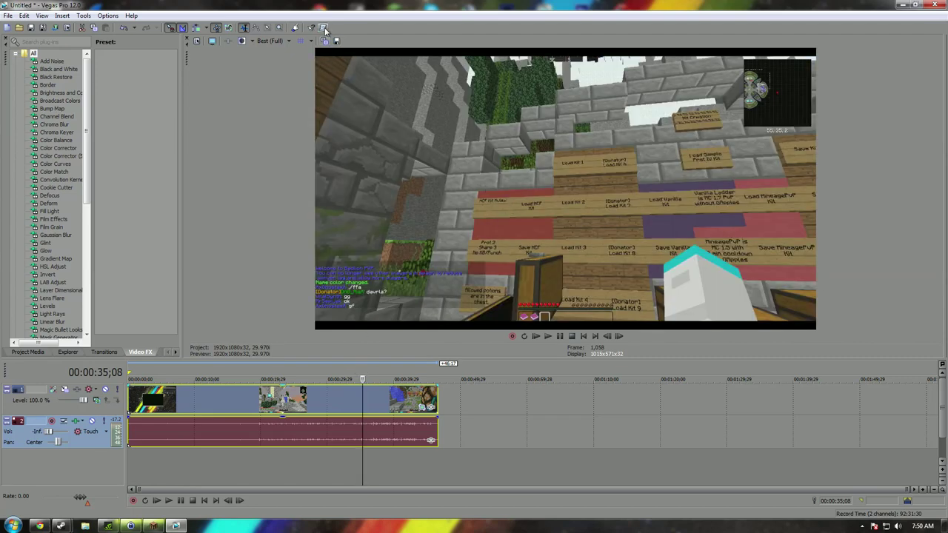
Step: Preview the cropped clip up to 00:00:44;07 and close Vegas Pro without saving the project
{"action": "left_click", "coordinate": [170, 502]}
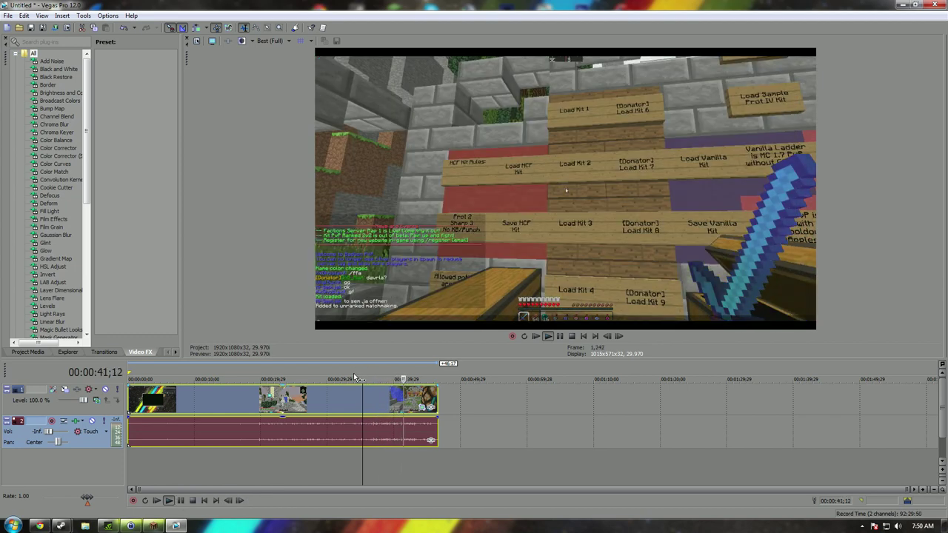
{"action": "left_click", "coordinate": [180, 501]}
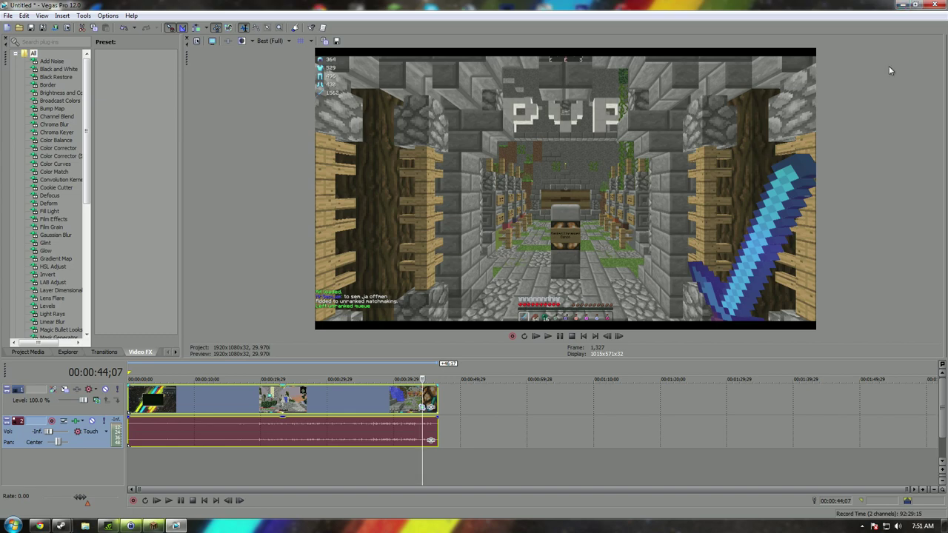
{"action": "left_click", "coordinate": [935, 4]}
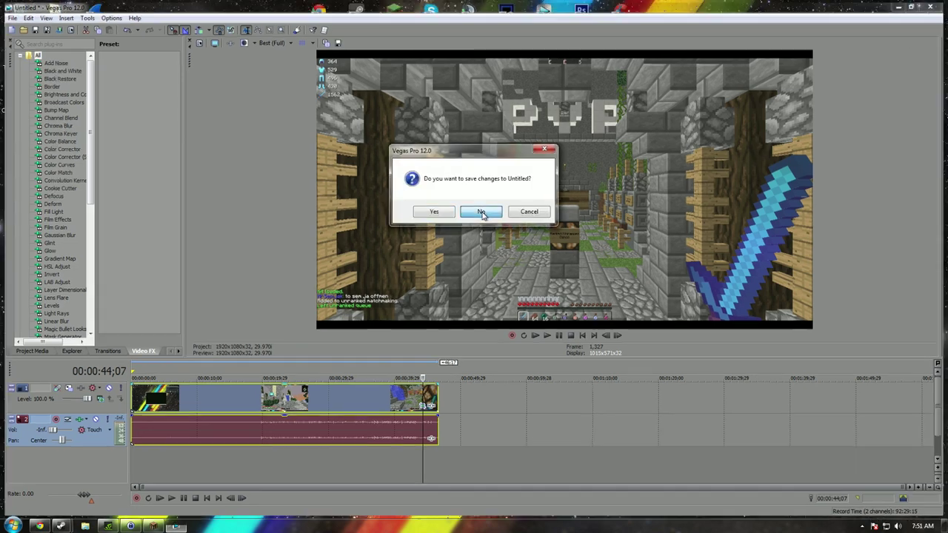
{"action": "left_click", "coordinate": [482, 213]}
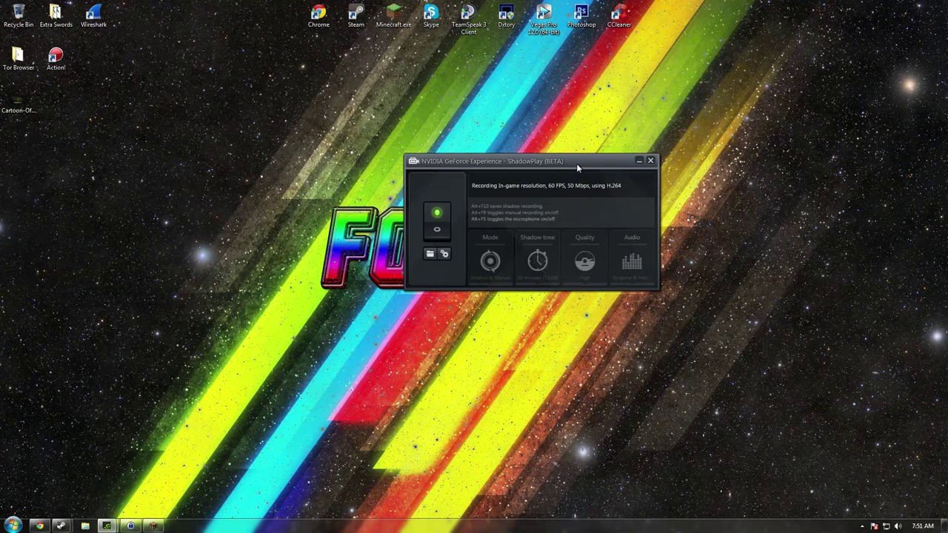
Step: Set the ShadowPlay window aside and review the overlay, desktop capture and keyboard shortcut settings in its GeForce Experience preferences
{"action": "left_click_drag", "start_coordinate": [510, 172], "coordinate": [745, 123]}
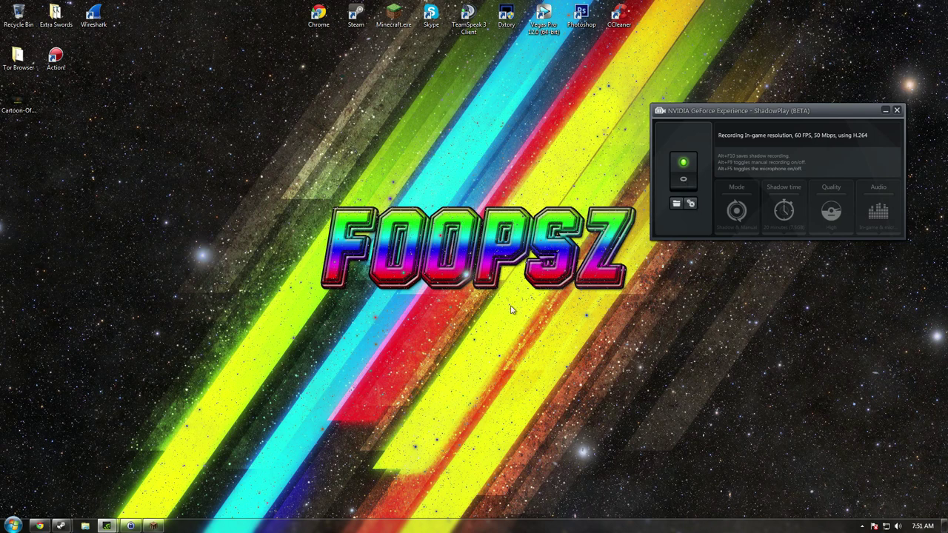
{"action": "left_click", "coordinate": [690, 204]}
{"action": "left_click_drag", "start_coordinate": [521, 91], "coordinate": [385, 79]}
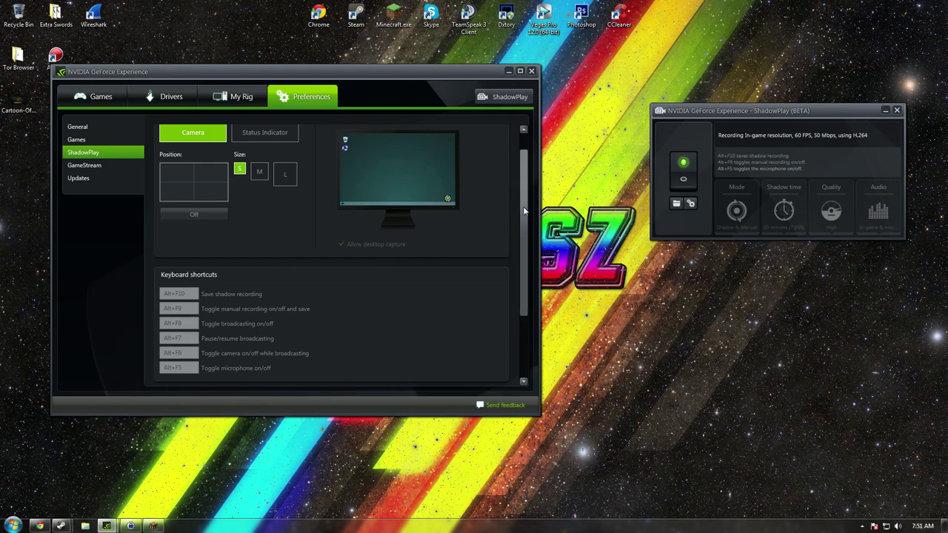
{"action": "scroll", "coordinate": [523, 160], "scroll_direction": "up", "scroll_amount": 2}
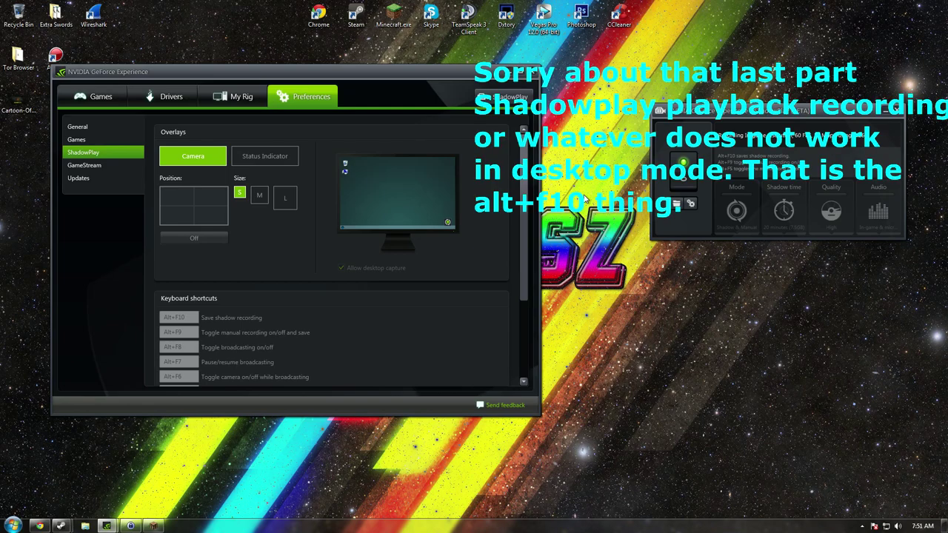
{"action": "left_click_drag", "start_coordinate": [471, 76], "coordinate": [492, 88]}
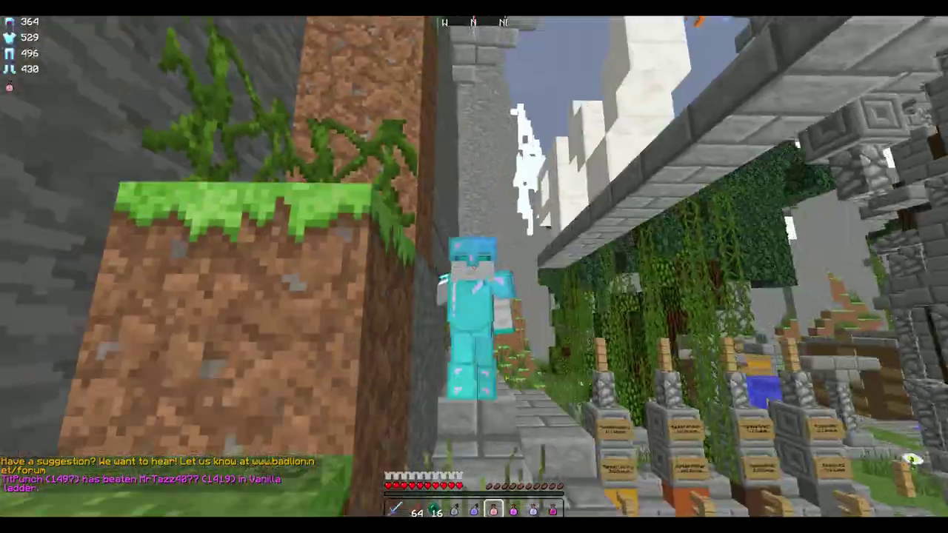
Step: Change Minecraft to first-person view and walk through the PvP spawn area past the sign walls and stone gateways
{"action": "key", "text": "F5"}
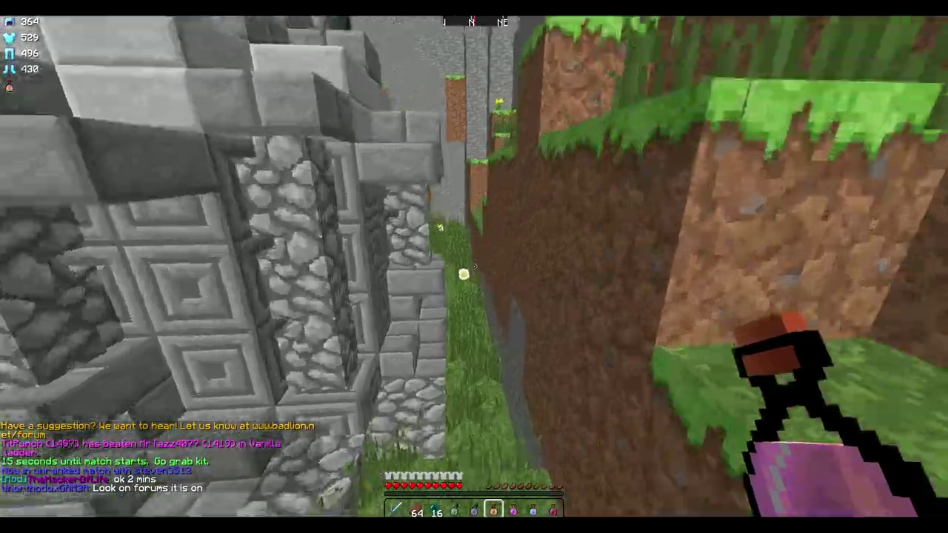
{"action": "key", "text": "w"}
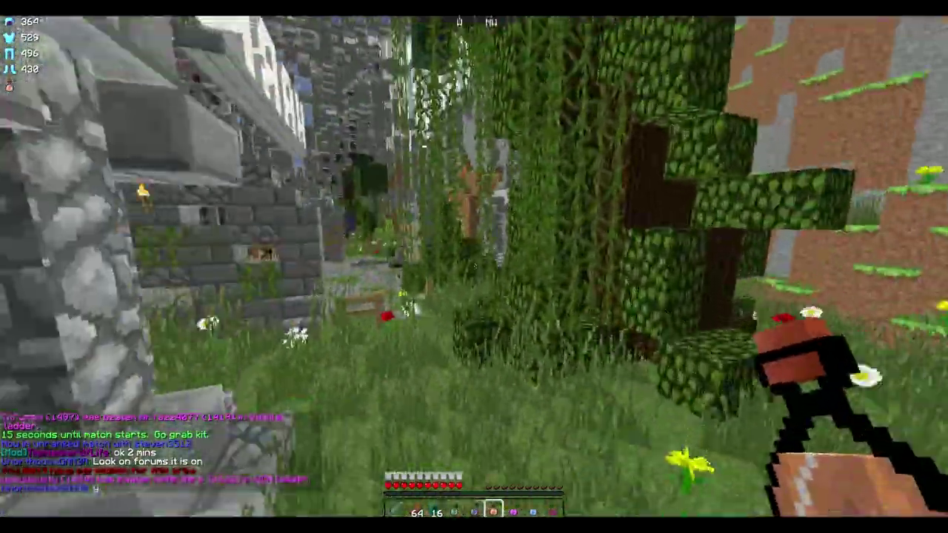
{"action": "key", "text": "w"}
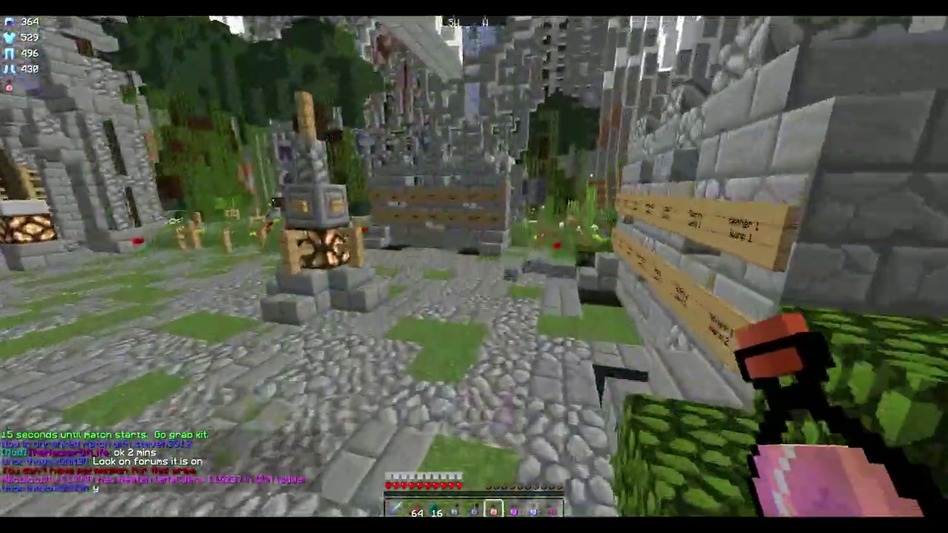
{"action": "key", "text": "w"}
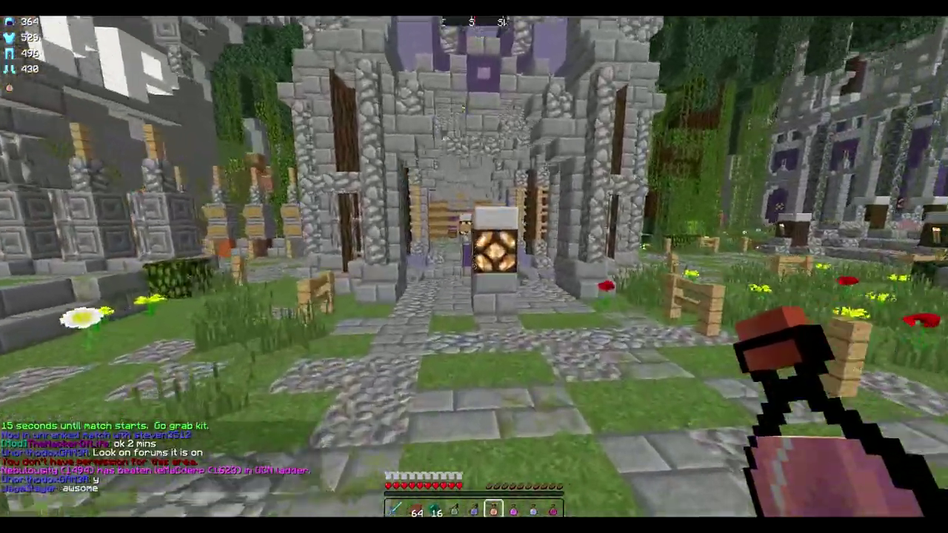
{"action": "key", "text": "w"}
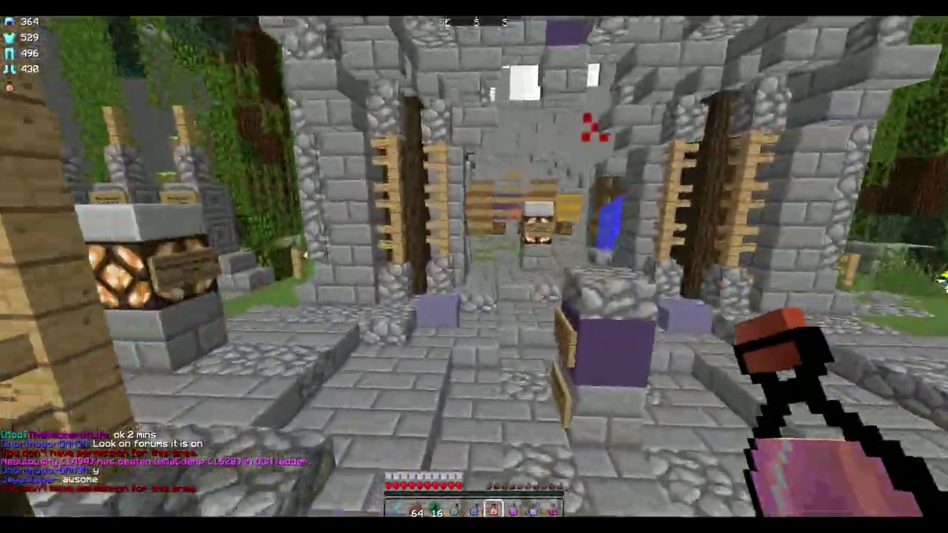
{"action": "key", "text": "w"}
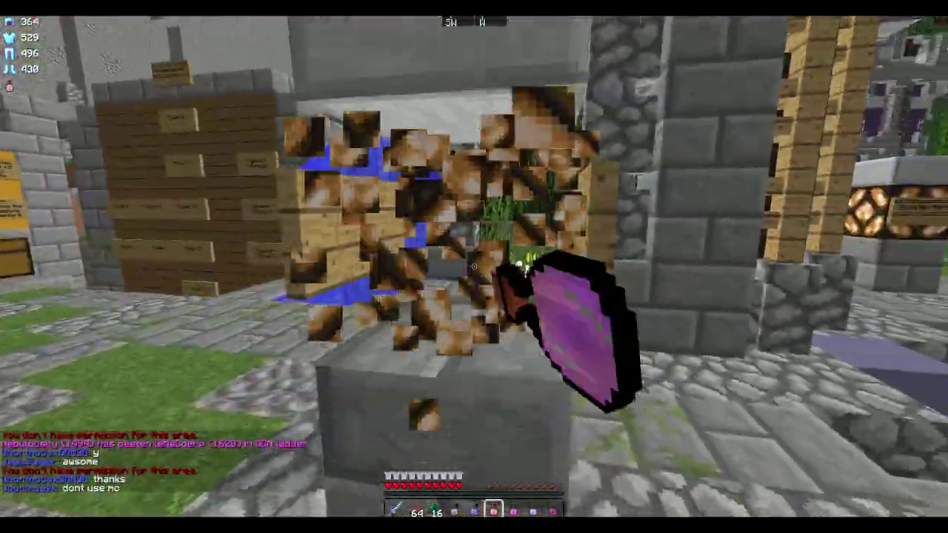
{"action": "key", "text": "w"}
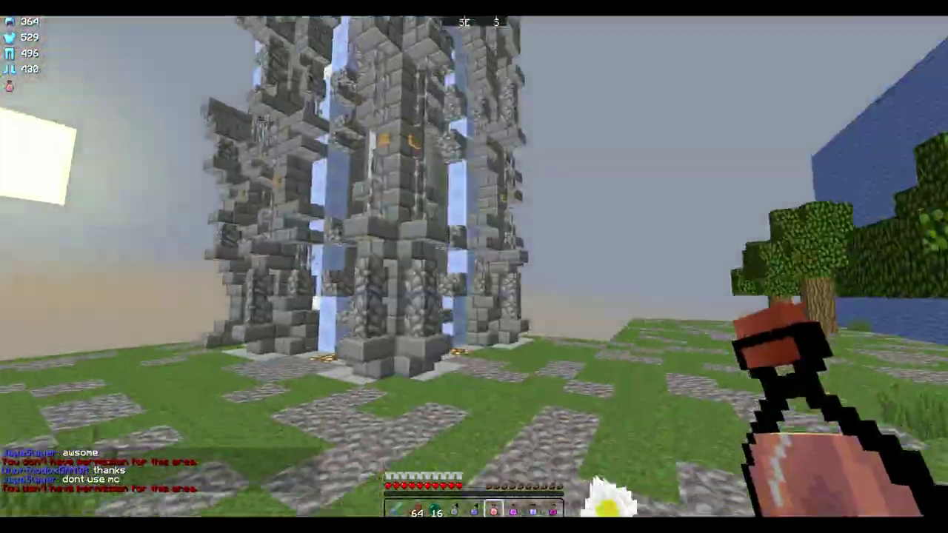
Step: Drink the Fire Resistance, Regeneration, Swiftness and Strength potions while moving around the arena, and turn on the debug overlay
{"action": "key", "text": "w"}
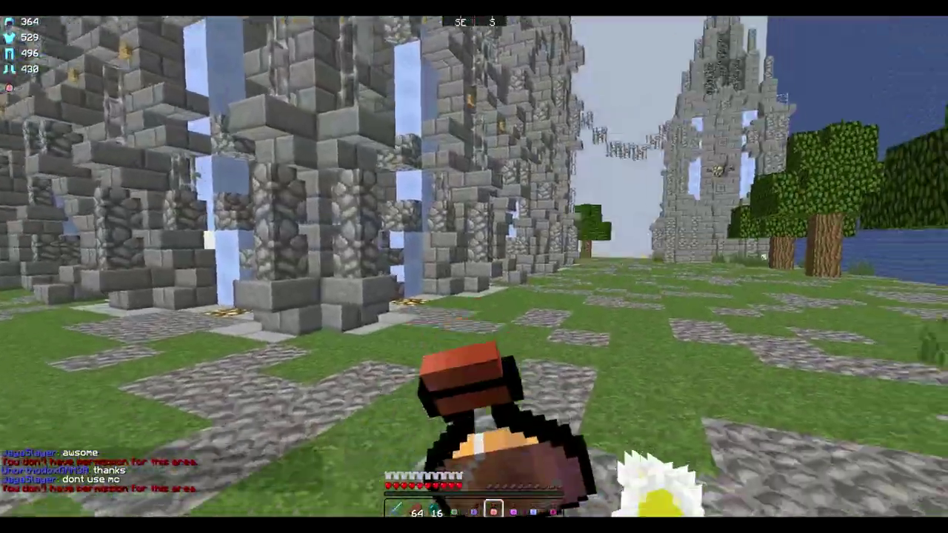
{"action": "scroll", "coordinate": [474, 266], "scroll_direction": "down", "scroll_amount": 1}
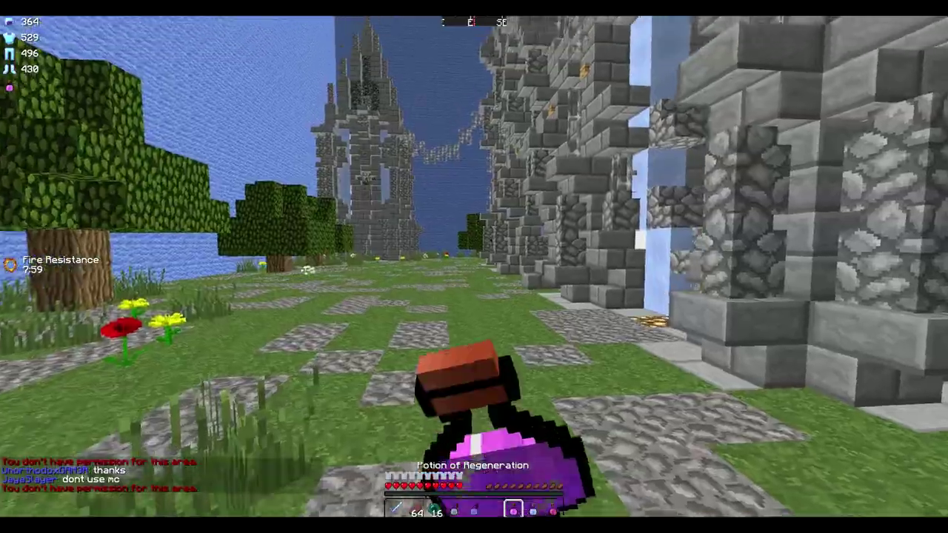
{"action": "scroll", "coordinate": [474, 266], "scroll_direction": "down", "scroll_amount": 1}
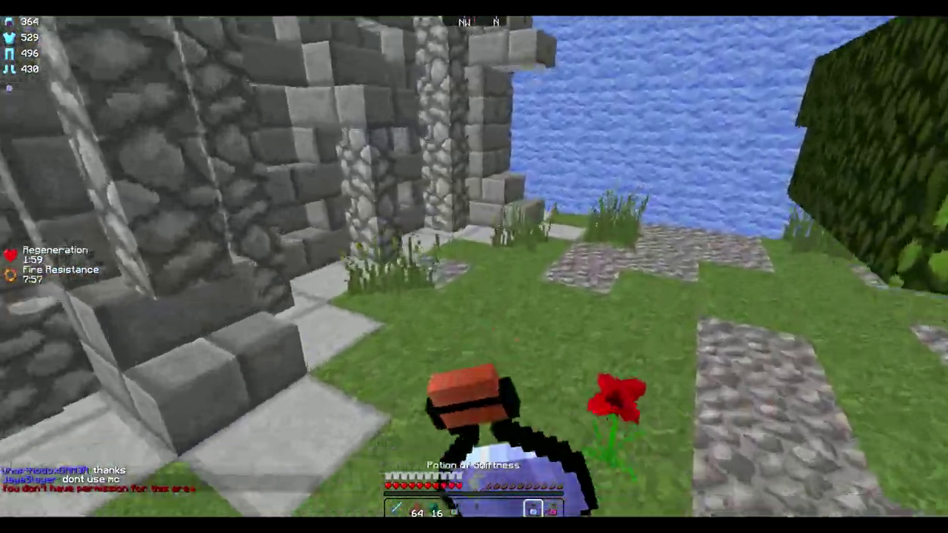
{"action": "key", "text": "F3"}
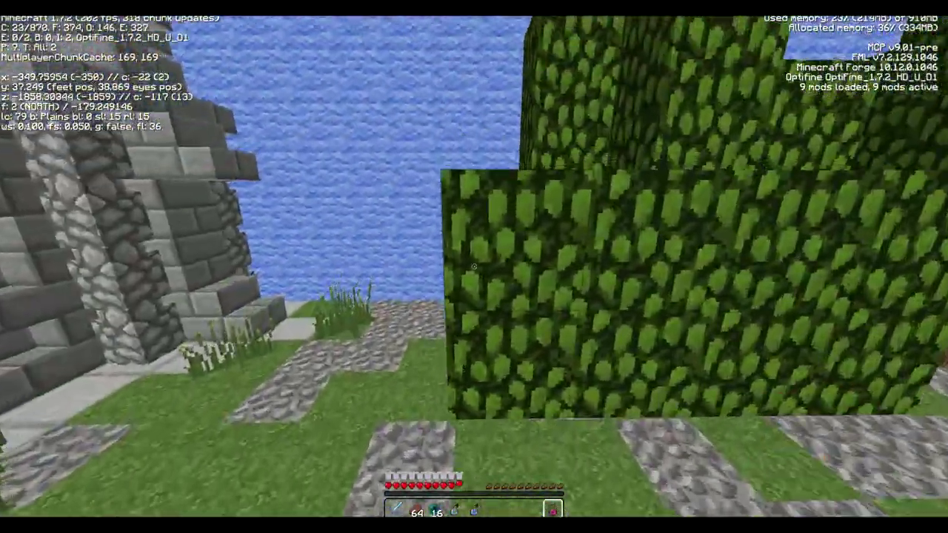
{"action": "scroll", "coordinate": [474, 267], "scroll_direction": "down", "scroll_amount": 1}
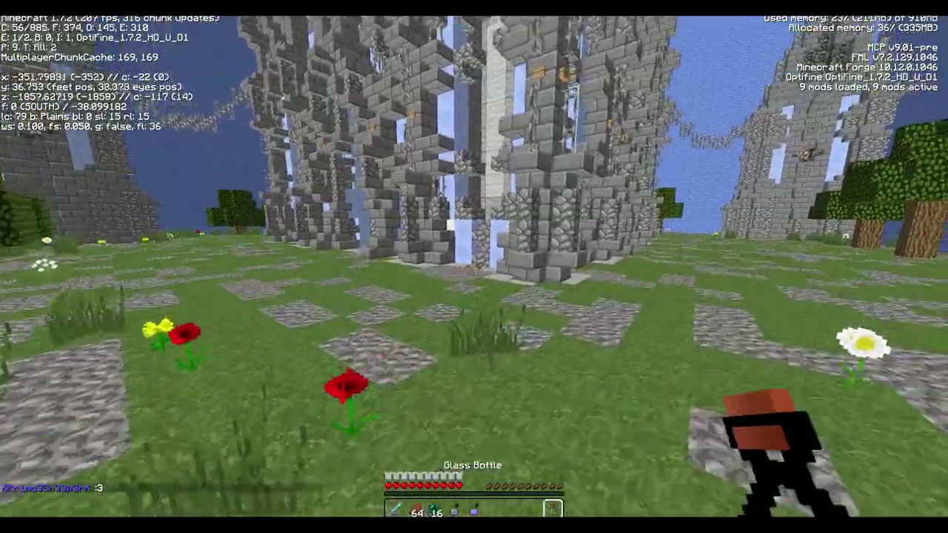
Step: Refill the emptied hotbar slots with Splash Potions of Healing from the inventory
{"action": "key", "text": "e"}
{"action": "key", "text": "8"}
{"action": "key", "text": "9"}
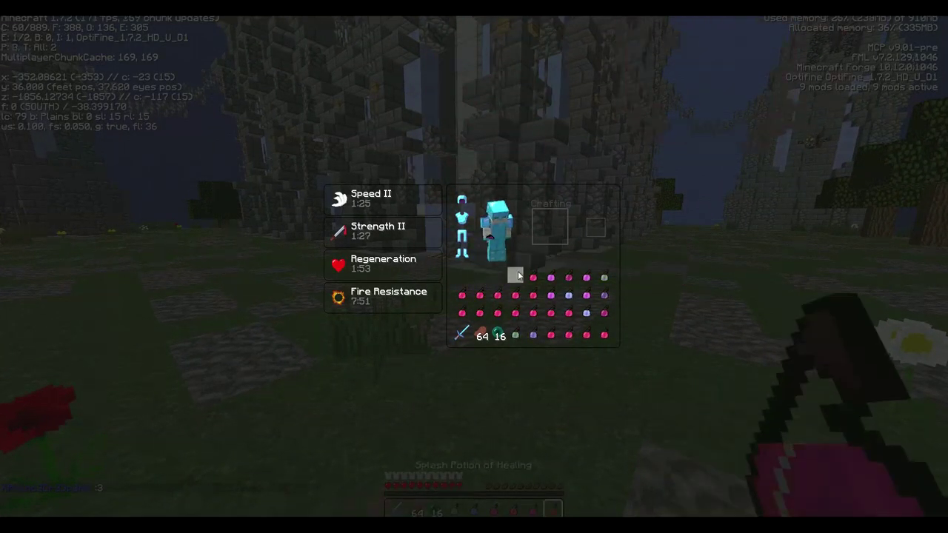
{"action": "key", "text": "e"}
Step: Equip the diamond sword and run through the stone hall with red banners to the grass beyond it
{"action": "key", "text": "1"}
{"action": "key", "text": "w"}
{"action": "left_click", "coordinate": [474, 267]}
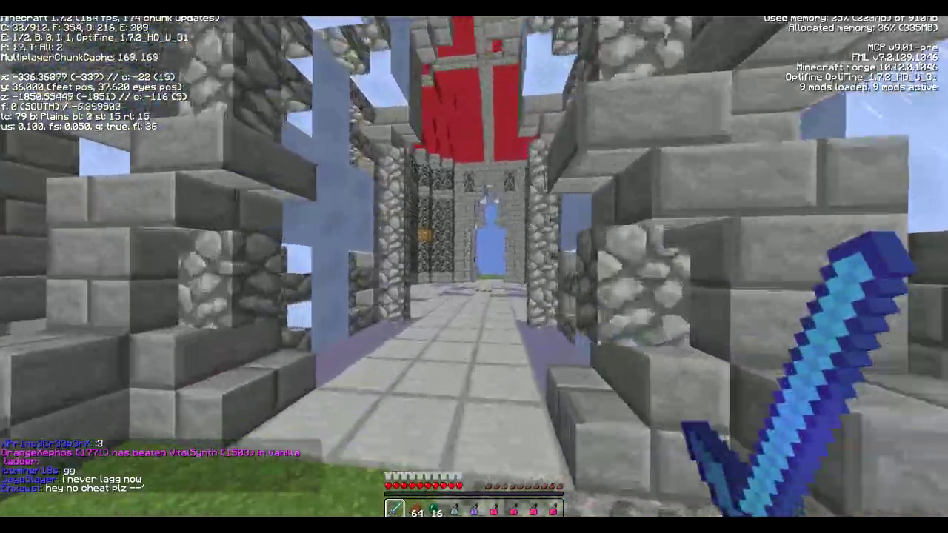
{"action": "key", "text": "w"}
{"action": "left_click", "coordinate": [474, 266]}
{"action": "key", "text": "w"}
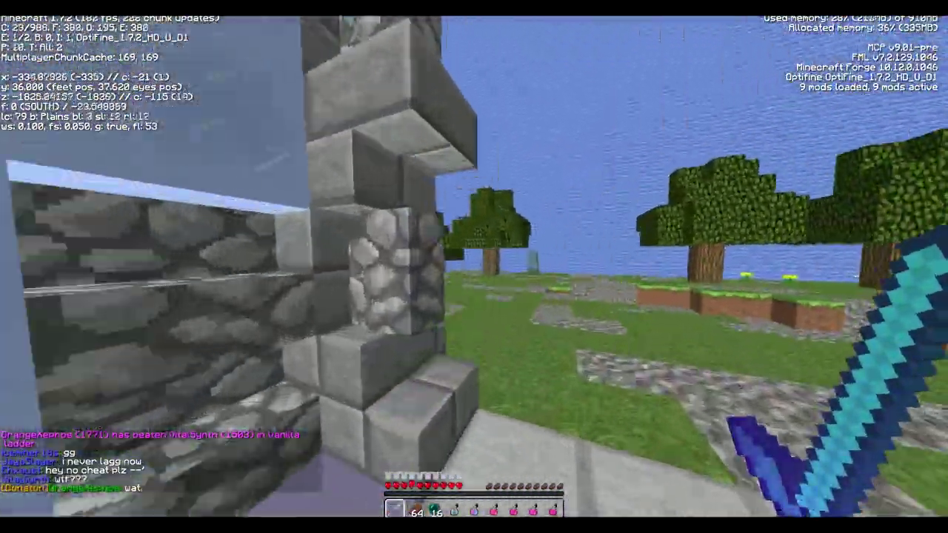
Step: Chase the diamond-armoured opponent across the grass beside the ruins and strike repeatedly with the diamond sword
{"action": "key", "text": "w"}
{"action": "left_click", "coordinate": [474, 266]}
{"action": "key", "text": "w"}
{"action": "left_click", "coordinate": [474, 267]}
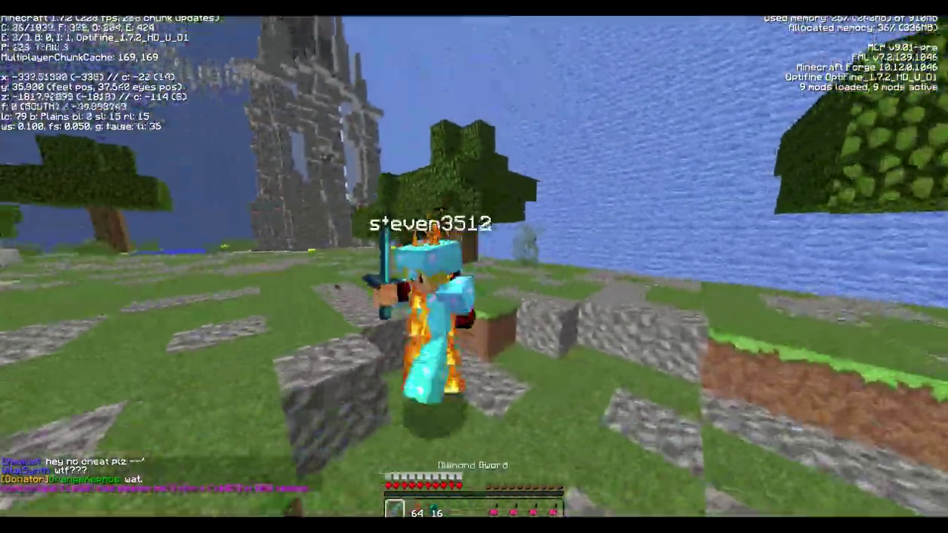
{"action": "key", "text": "w"}
{"action": "left_click", "coordinate": [474, 267]}
{"action": "left_click", "coordinate": [474, 266]}
{"action": "key", "text": "w"}
{"action": "left_click", "coordinate": [474, 267]}
{"action": "left_click", "coordinate": [474, 266]}
{"action": "left_click", "coordinate": [474, 266]}
Step: Throw an ender pearl to teleport up onto the stone tower and equip the diamond sword again
{"action": "key", "text": "3"}
{"action": "right_click", "coordinate": [474, 266]}
{"action": "key", "text": "1"}
{"action": "key", "text": "t"}
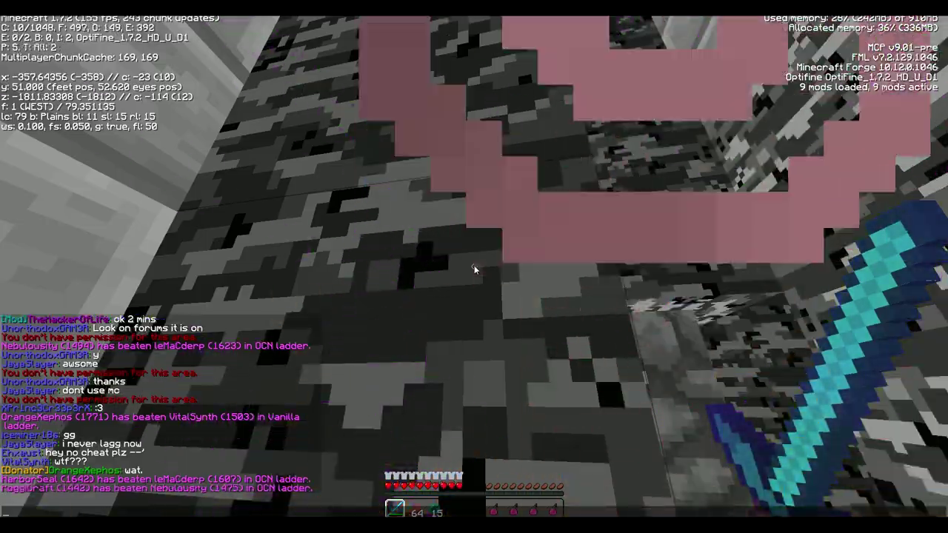
{"action": "key", "text": "Escape"}
Step: Drop from the tower ledge onto the opponent below and finish the duel with the diamond sword
{"action": "key", "text": "w"}
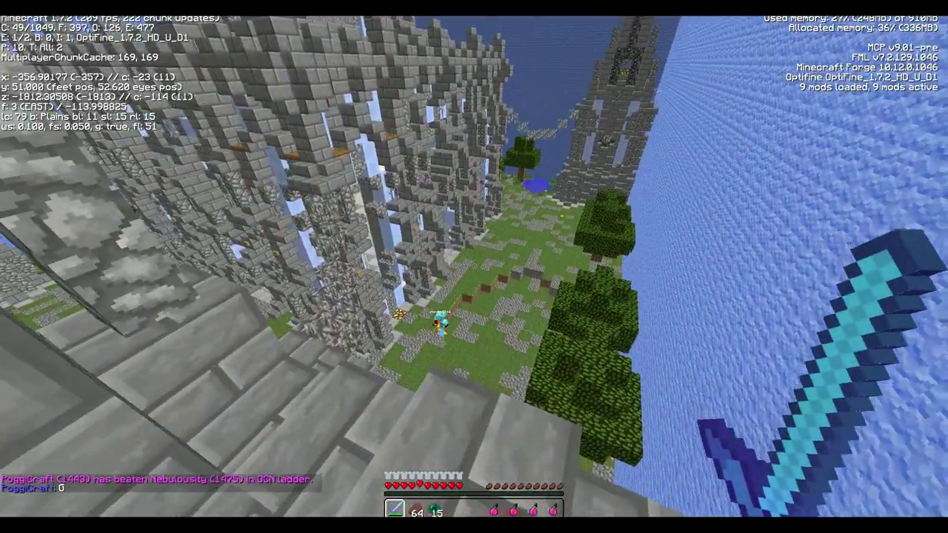
{"action": "key", "text": "w"}
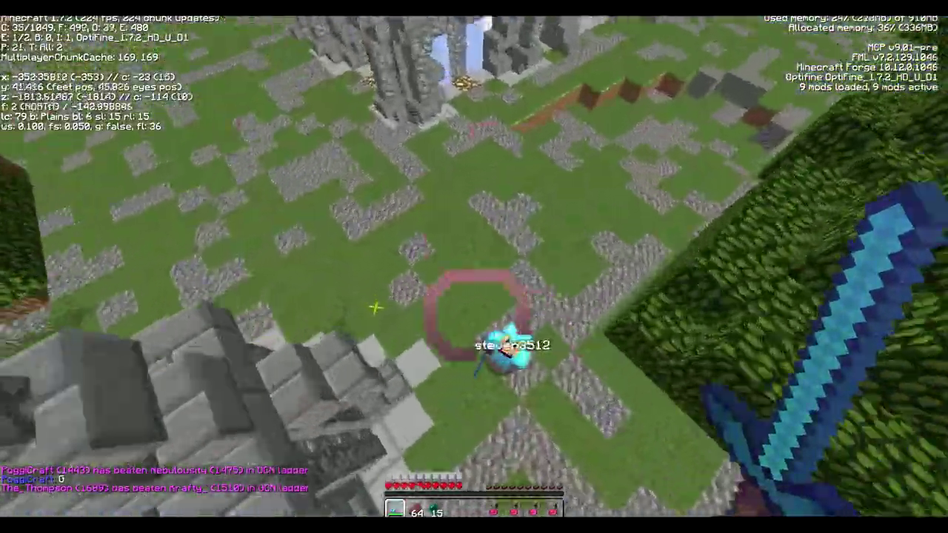
{"action": "left_click", "coordinate": [474, 267]}
{"action": "left_click", "coordinate": [474, 267]}
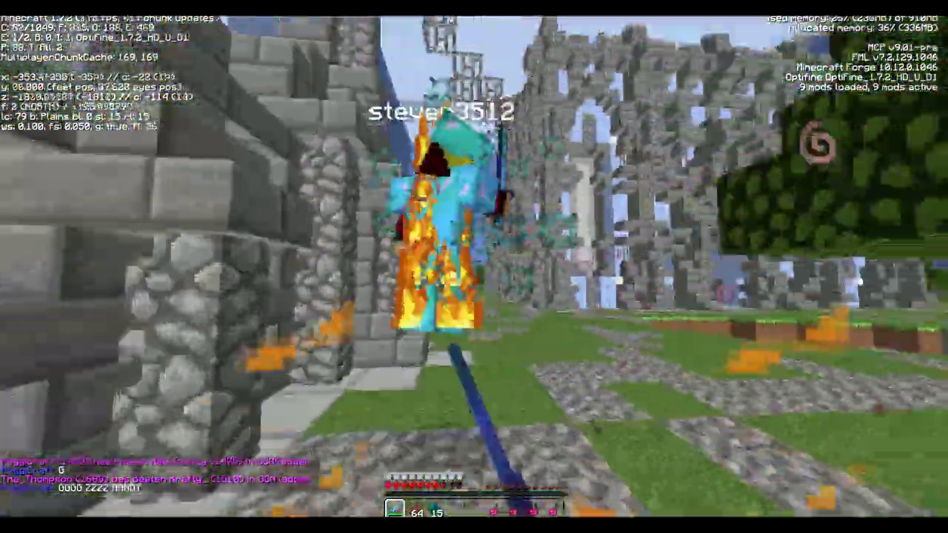
{"action": "left_click", "coordinate": [474, 266]}
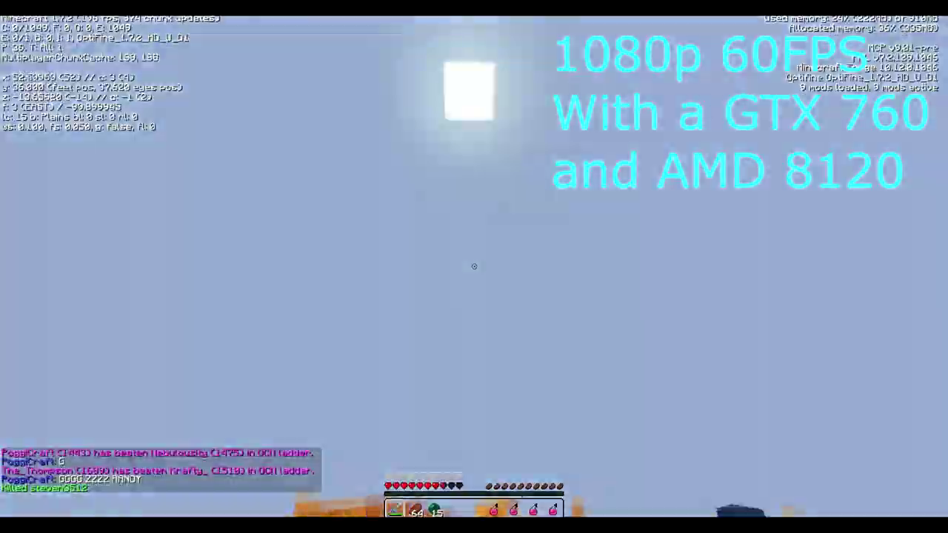
Step: Walk through the spawn area towards the sign wall and chests, and send the /unranked command in chat
{"action": "key", "text": "w"}
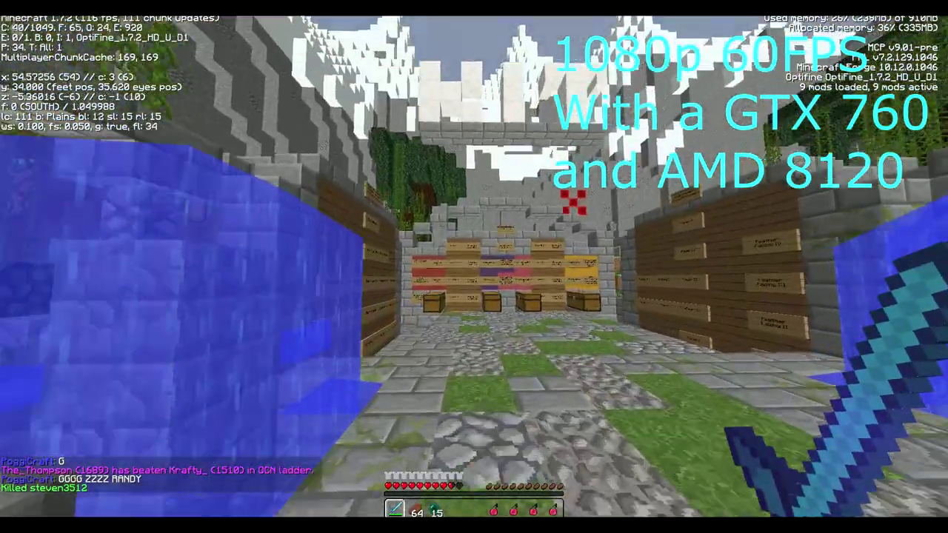
{"action": "key", "text": "slash"}
{"action": "type", "text": "unranked"}
{"action": "key", "text": "Return"}
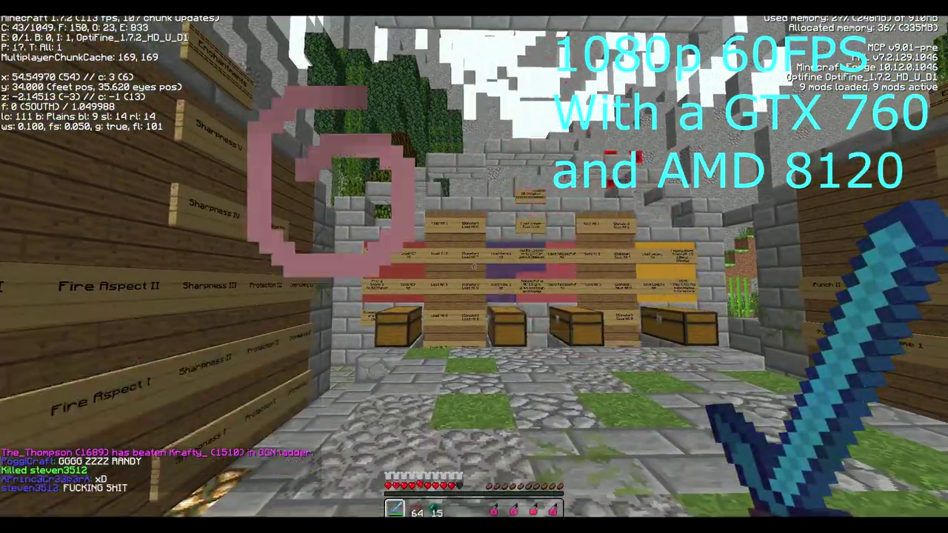